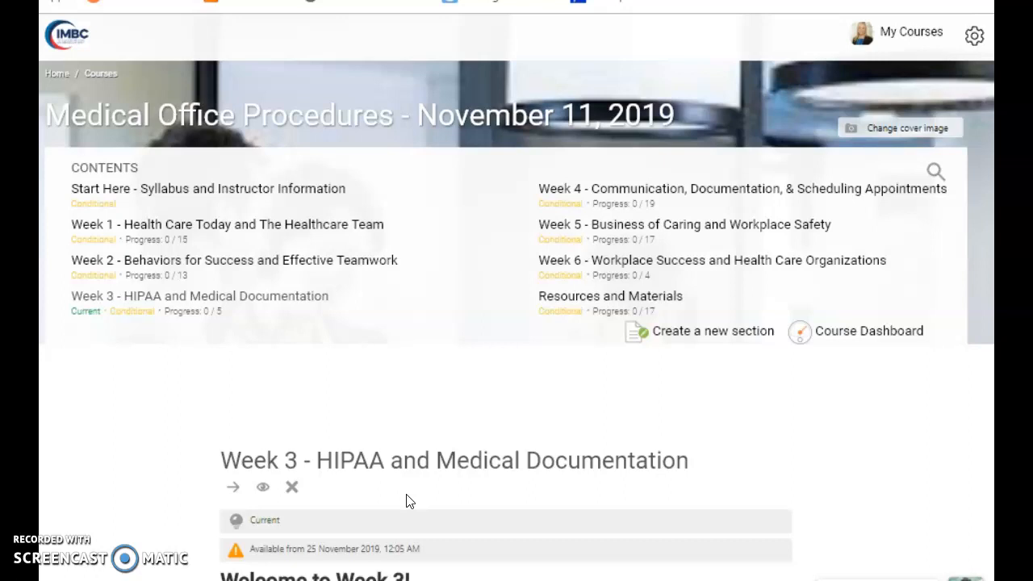
Open the Medical Office Procedures course's Open Grader and choose the Week 2 Time Management assignment
click(885, 334)
click(526, 105)
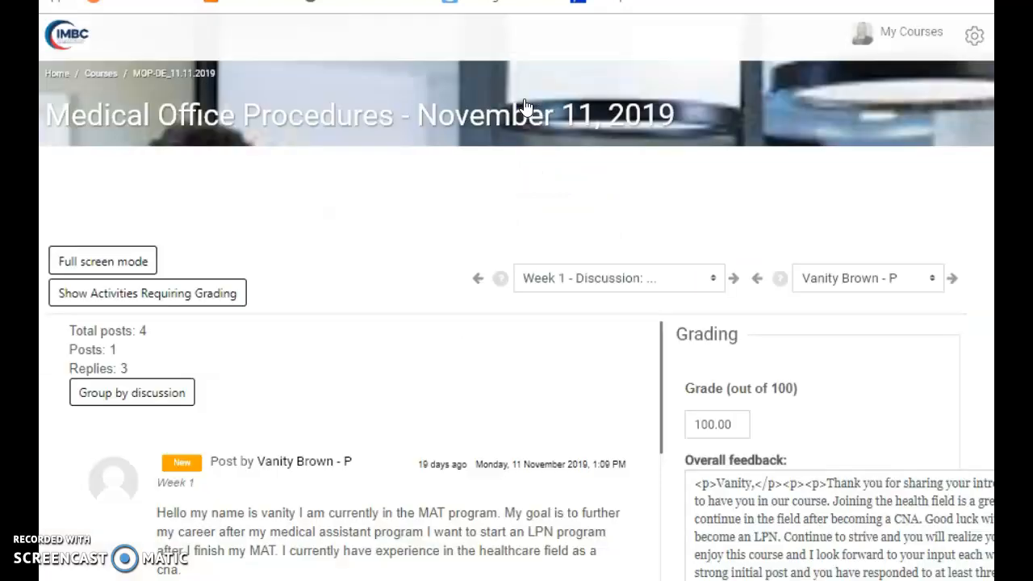
click(715, 279)
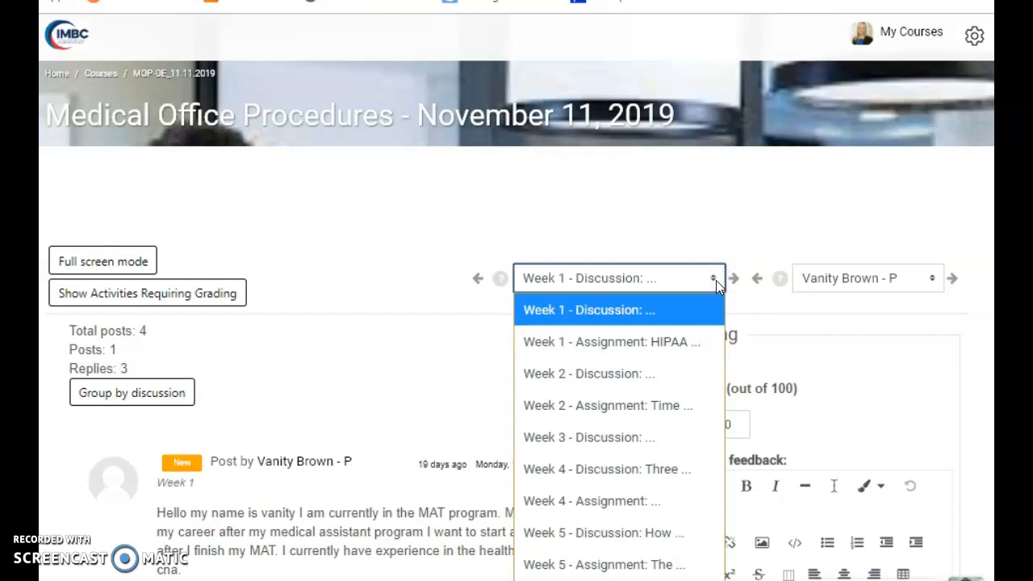
click(597, 406)
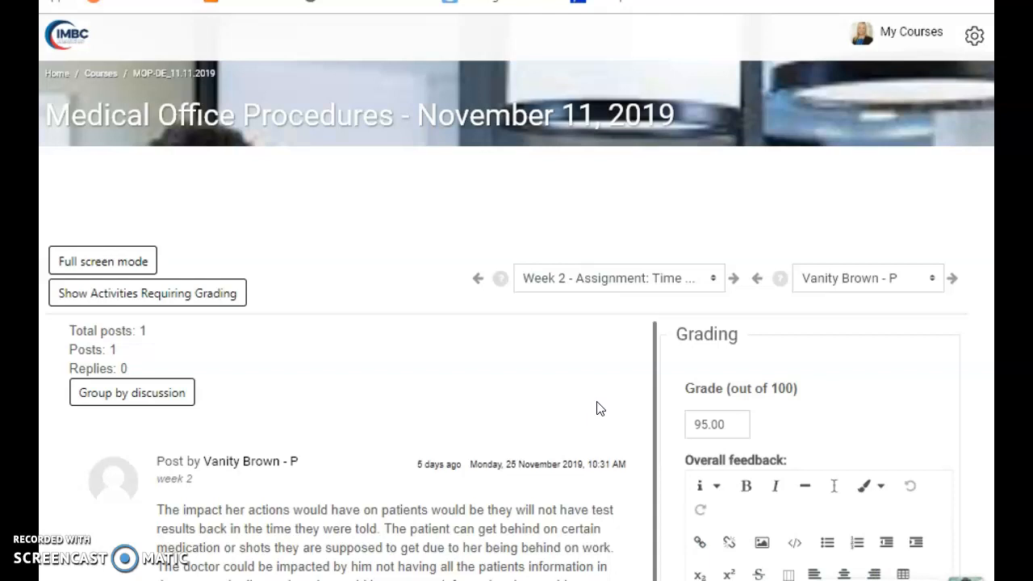
Review the first student's Week 2 post, grade and the instructor's overall feedback through to the signature
scroll(599, 408, down, 2)
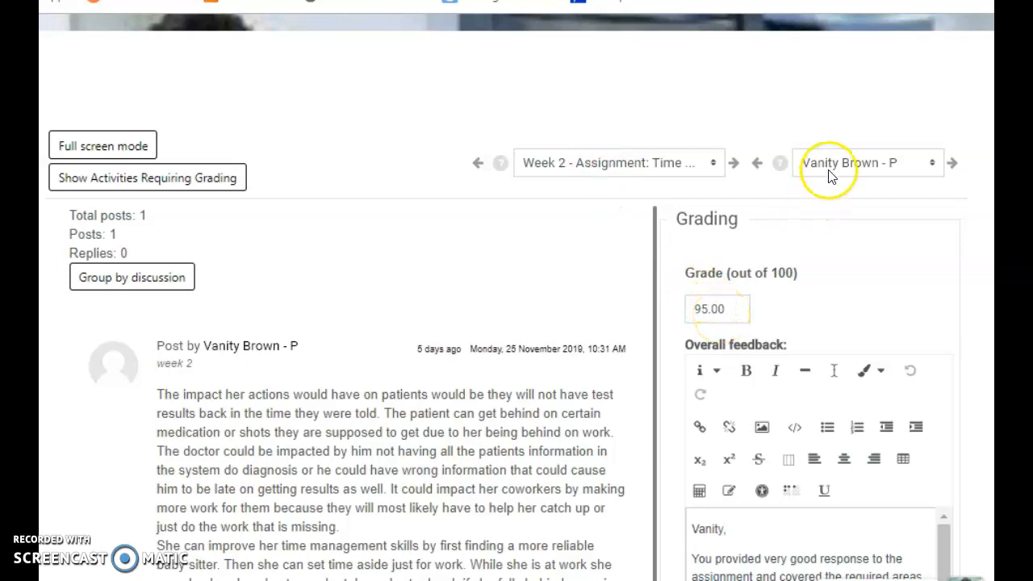
scroll(915, 341, down, 2)
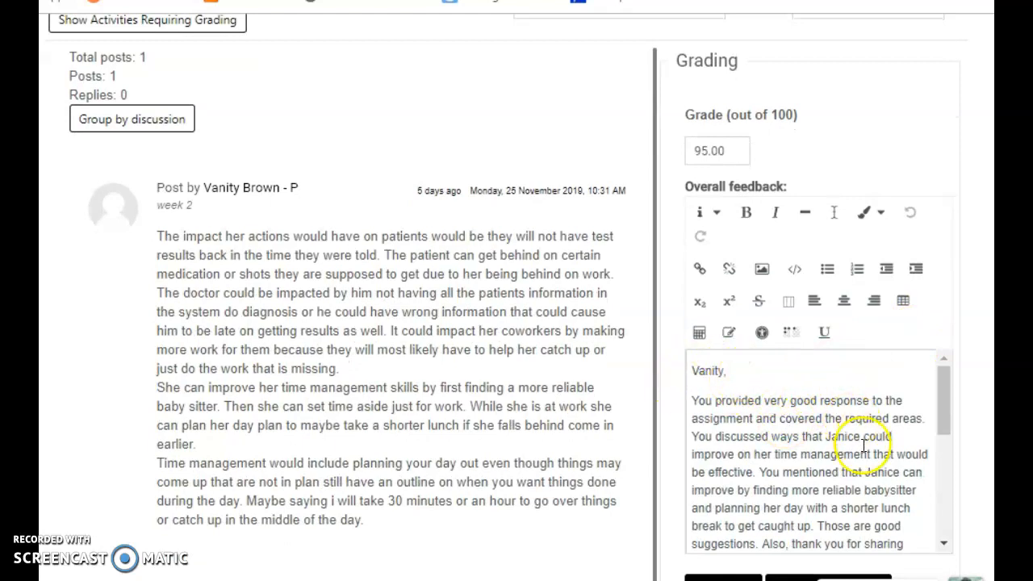
scroll(859, 411, down, 1)
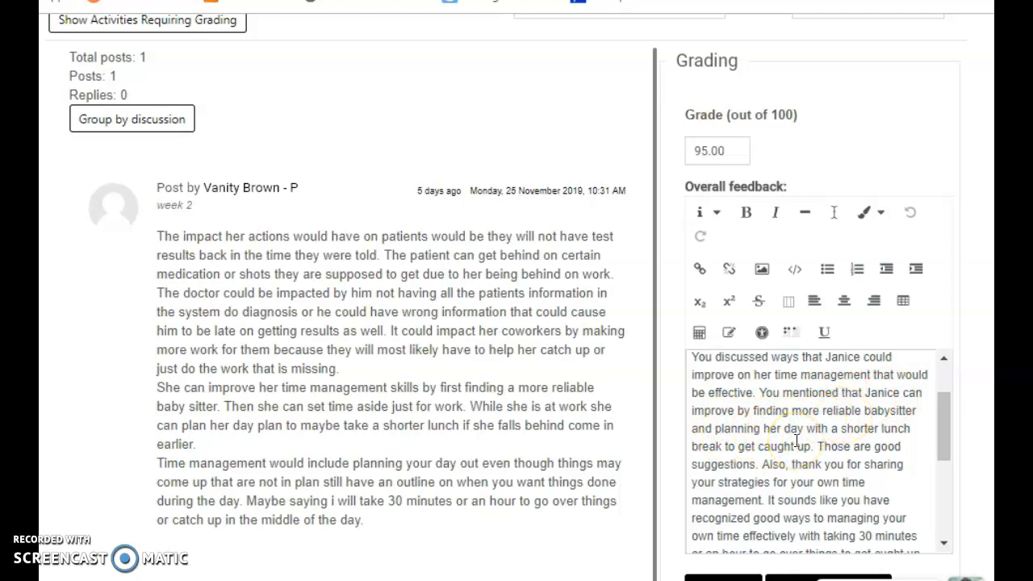
scroll(768, 443, down, 3)
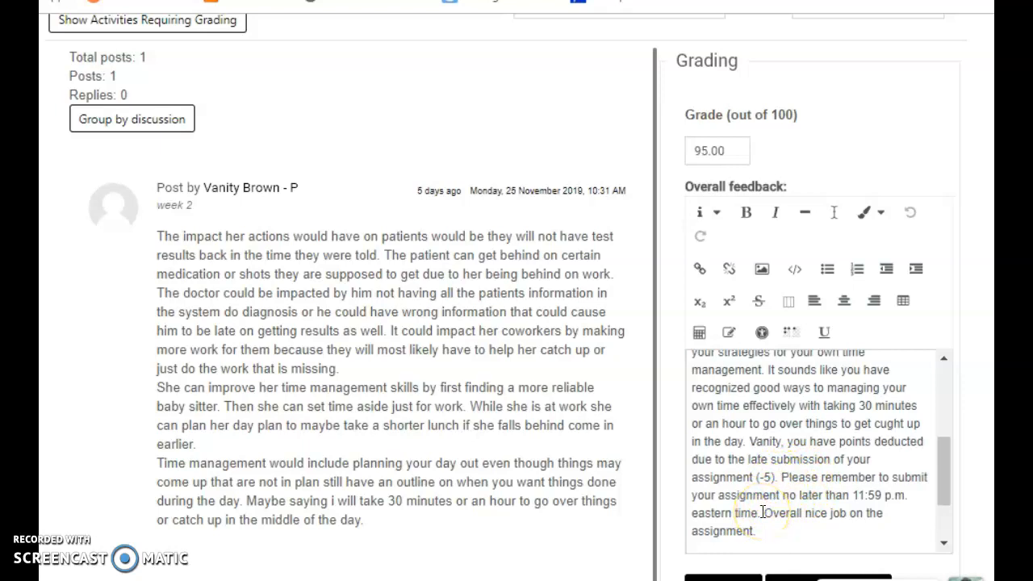
scroll(762, 512, down, 2)
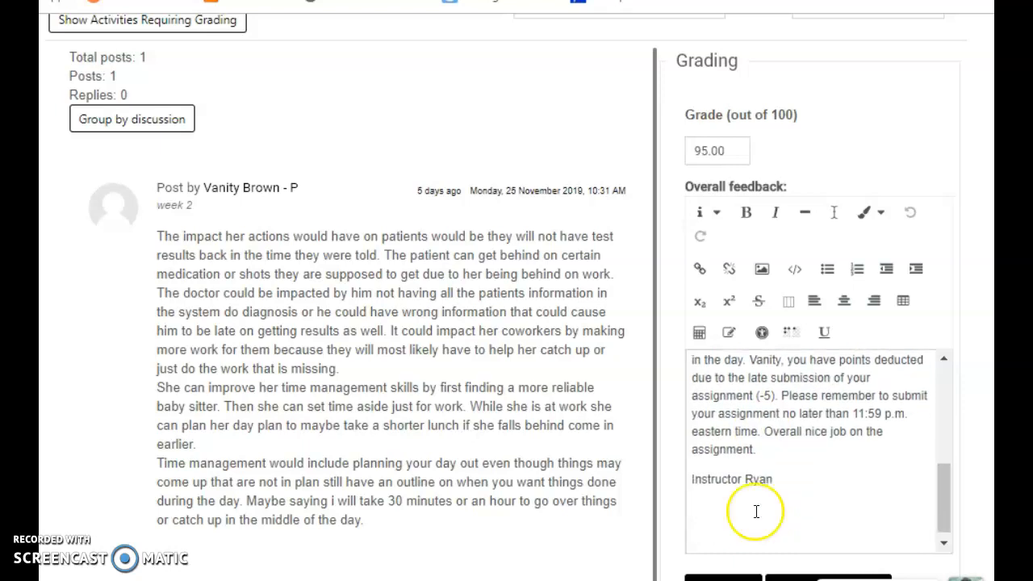
scroll(867, 467, up, 5)
scroll(868, 466, up, 5)
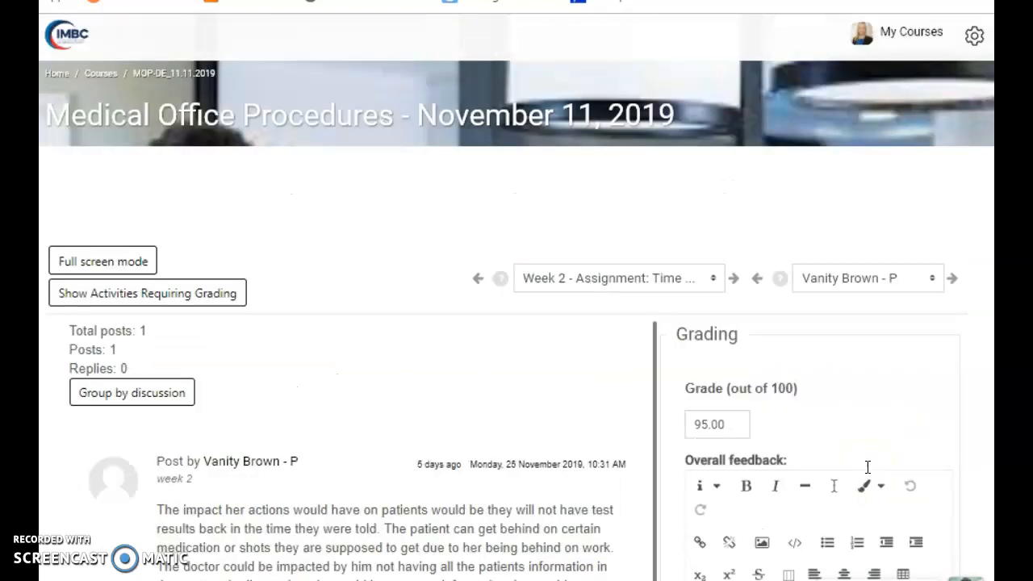
Go to the second student's Week 2 assignment and read the grade and the full overall feedback
click(953, 280)
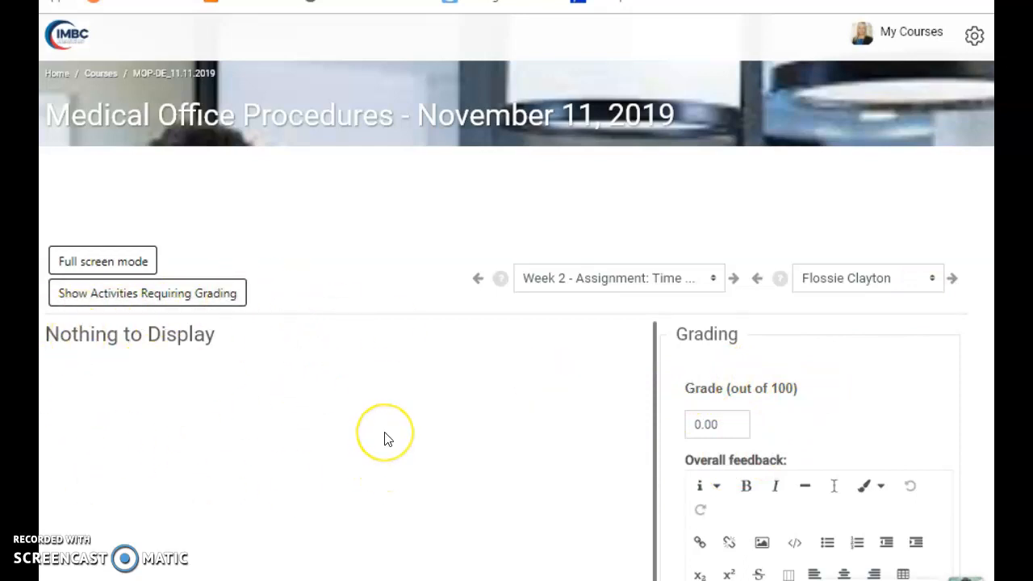
scroll(384, 437, down, 3)
scroll(795, 428, down, 1)
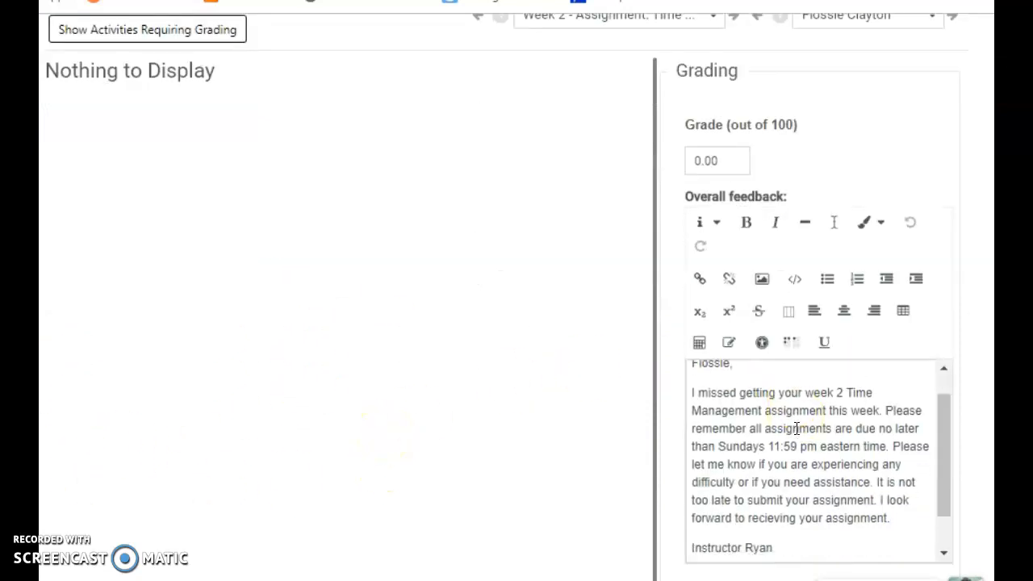
click(796, 428)
scroll(794, 436, up, 1)
scroll(786, 443, down, 2)
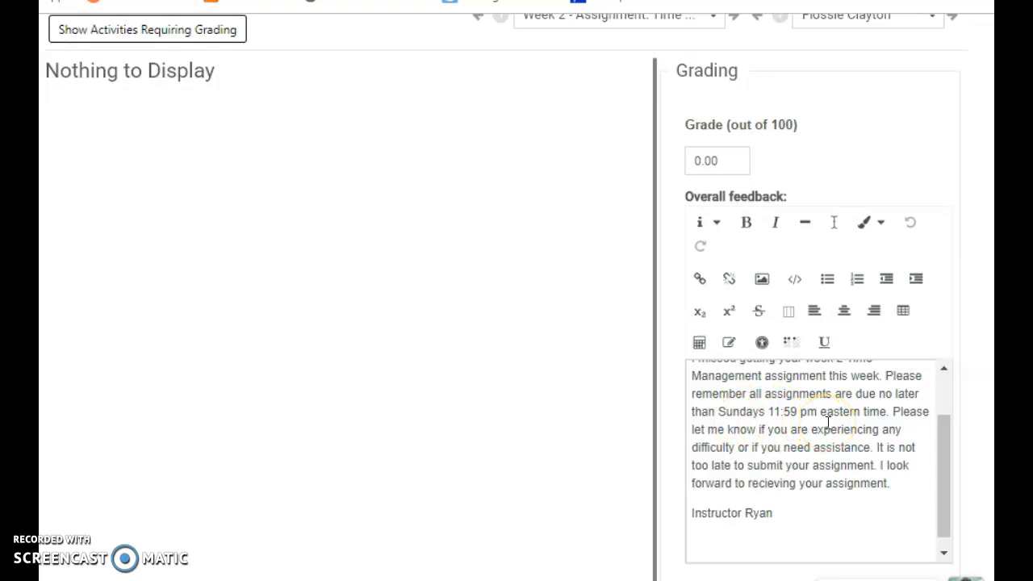
scroll(827, 421, down, 1)
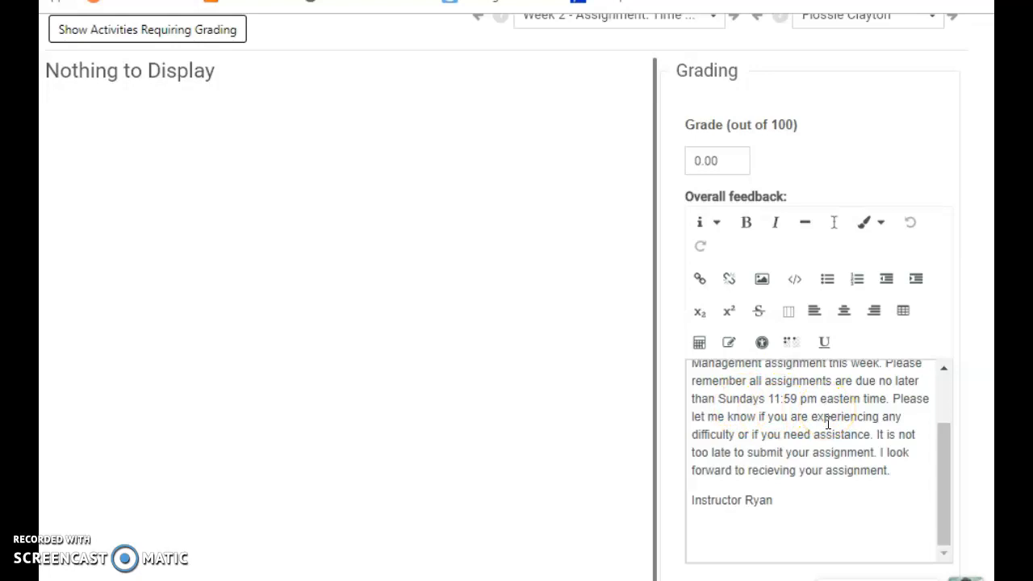
scroll(828, 423, down, 1)
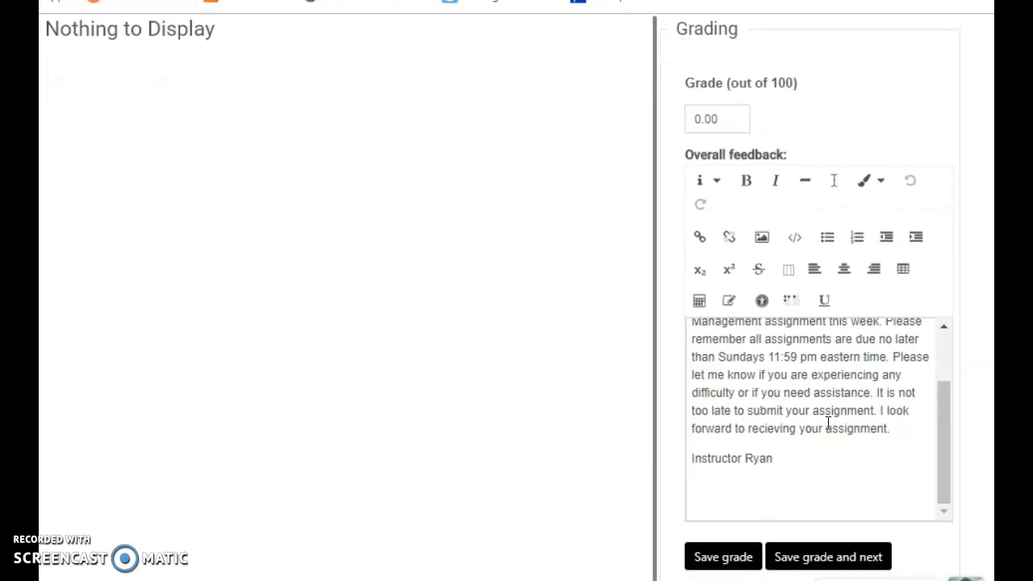
scroll(852, 454, up, 5)
Advance through the following two students and check the Week 2 grade and instructor feedback given to each
click(953, 279)
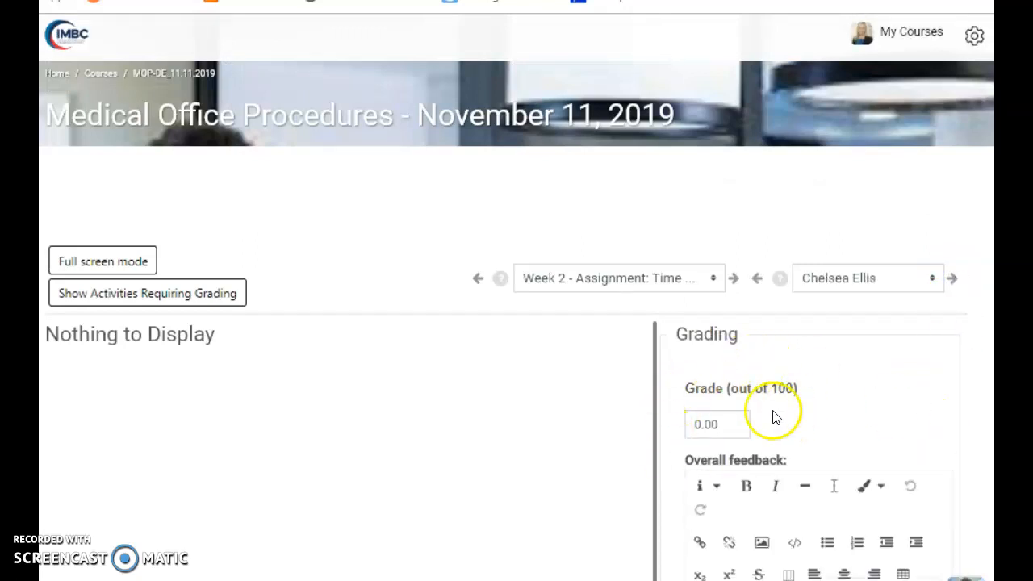
click(951, 278)
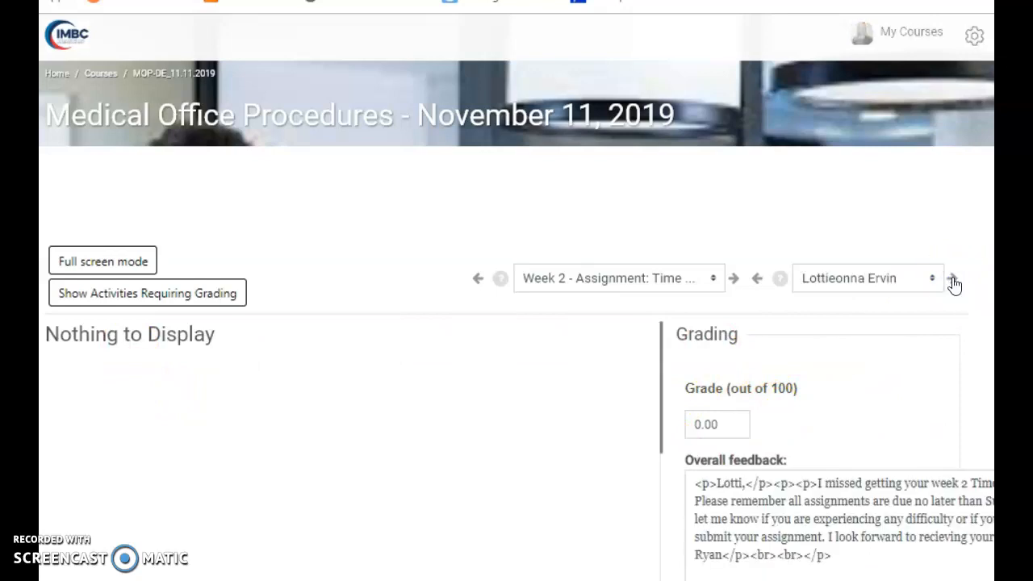
scroll(857, 385, down, 3)
scroll(859, 384, up, 2)
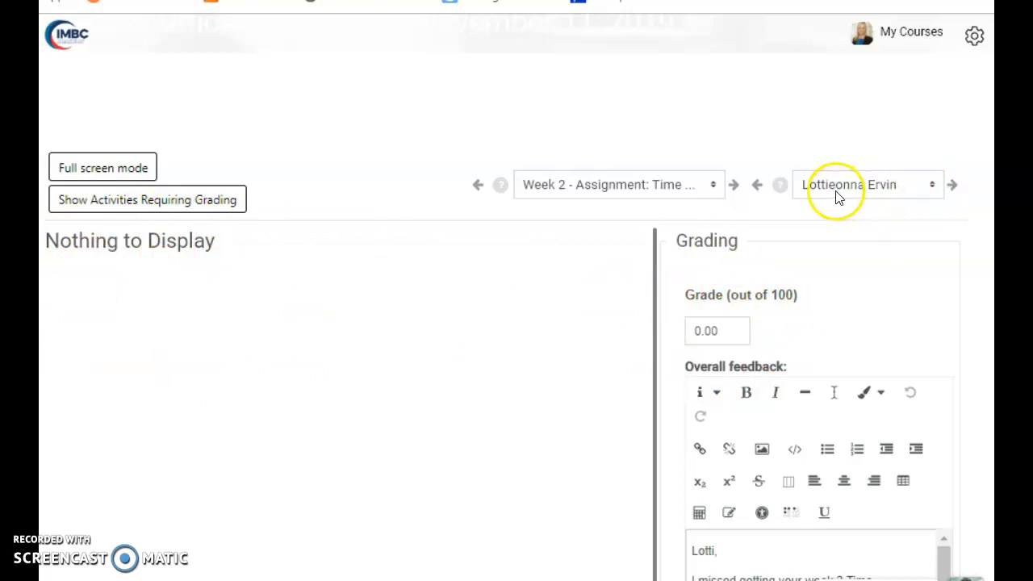
scroll(864, 274, down, 2)
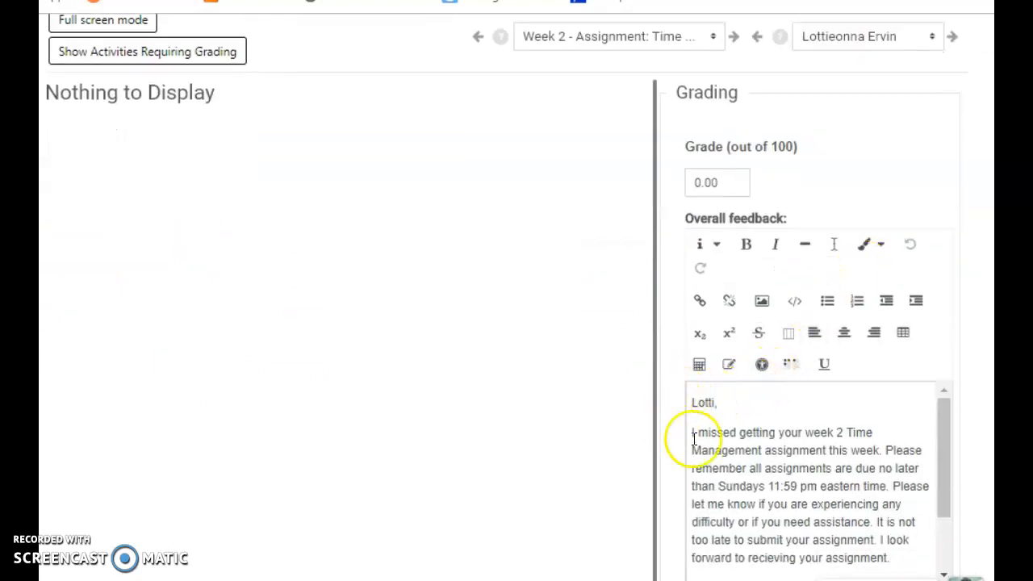
scroll(924, 406, up, 3)
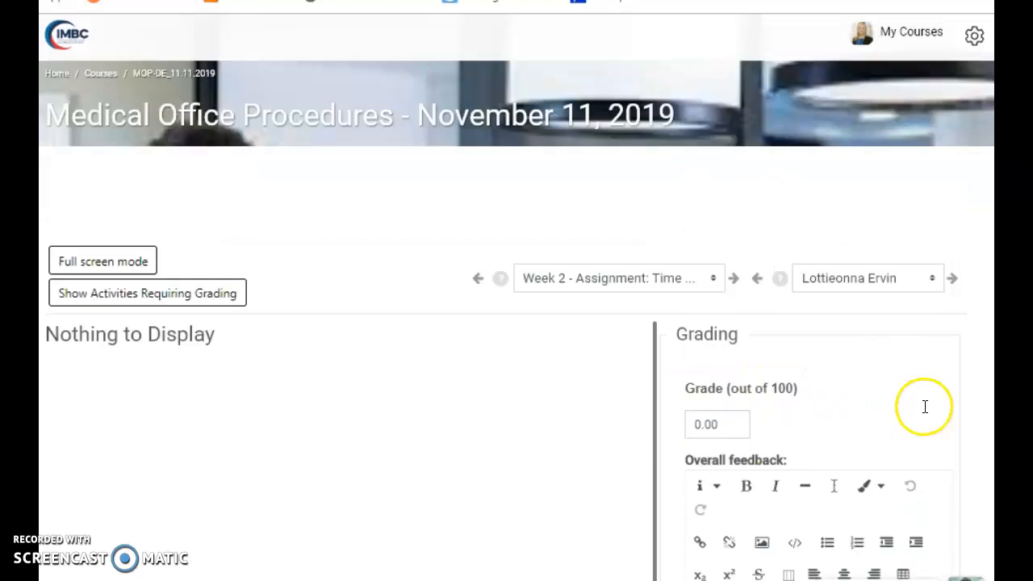
Go to the fifth student's Week 2 record and examine the submission area, grade and feedback message
click(952, 283)
scroll(953, 284, down, 3)
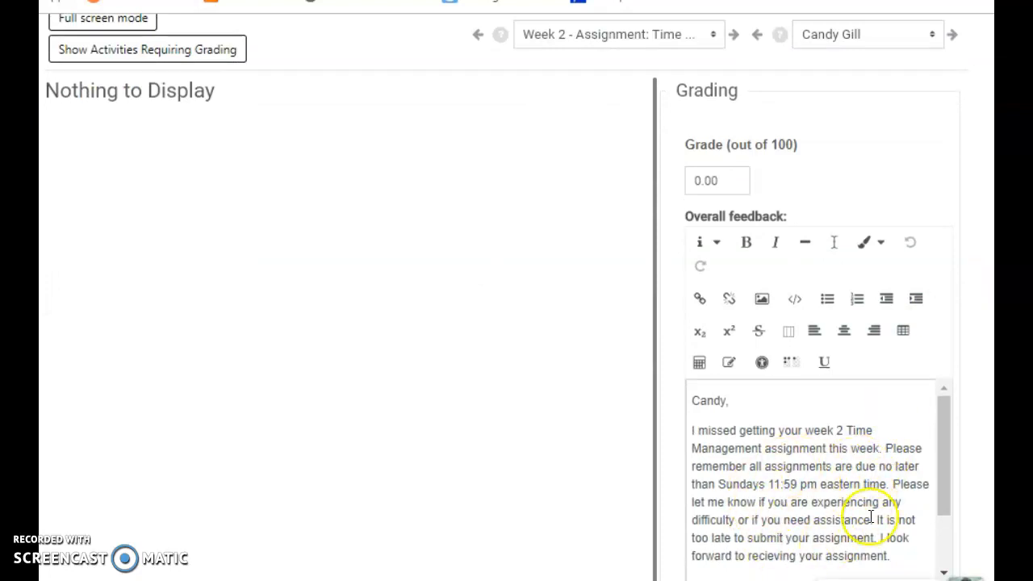
scroll(870, 518, down, 2)
scroll(869, 516, up, 2)
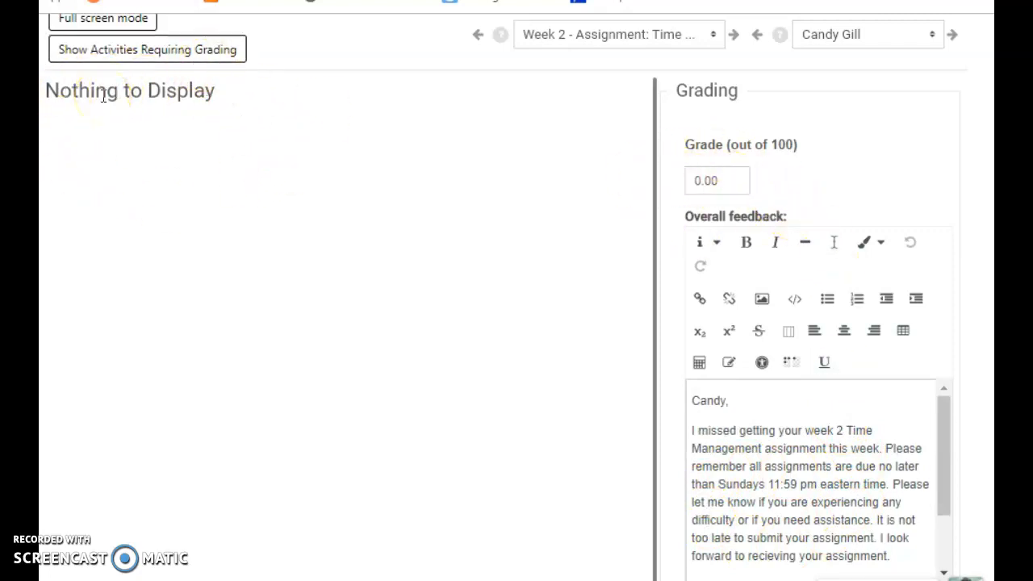
Go to the sixth student and compare the Time Management post with the grade and the complete instructor feedback
click(952, 36)
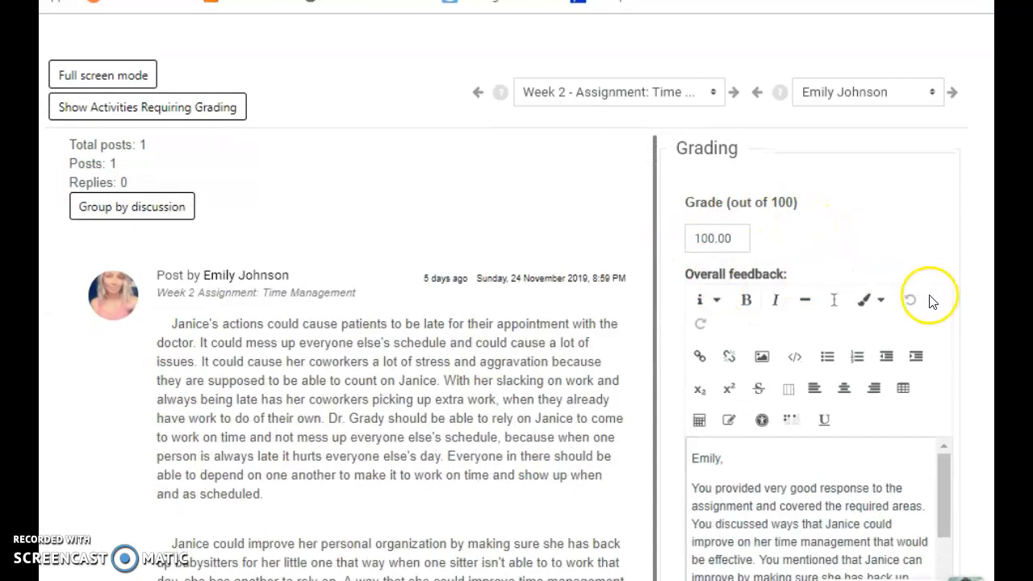
scroll(941, 233, down, 3)
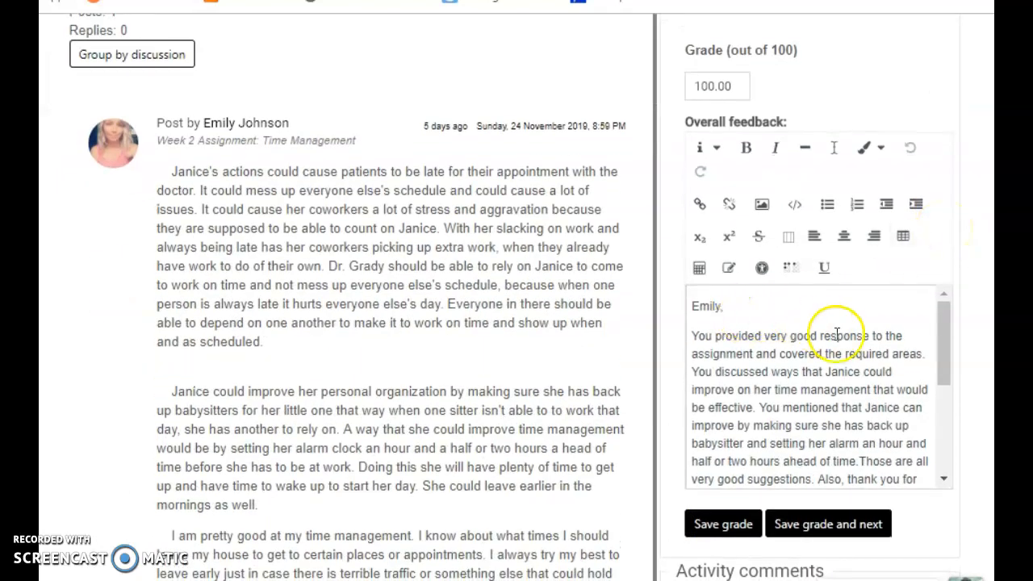
scroll(846, 359, down, 3)
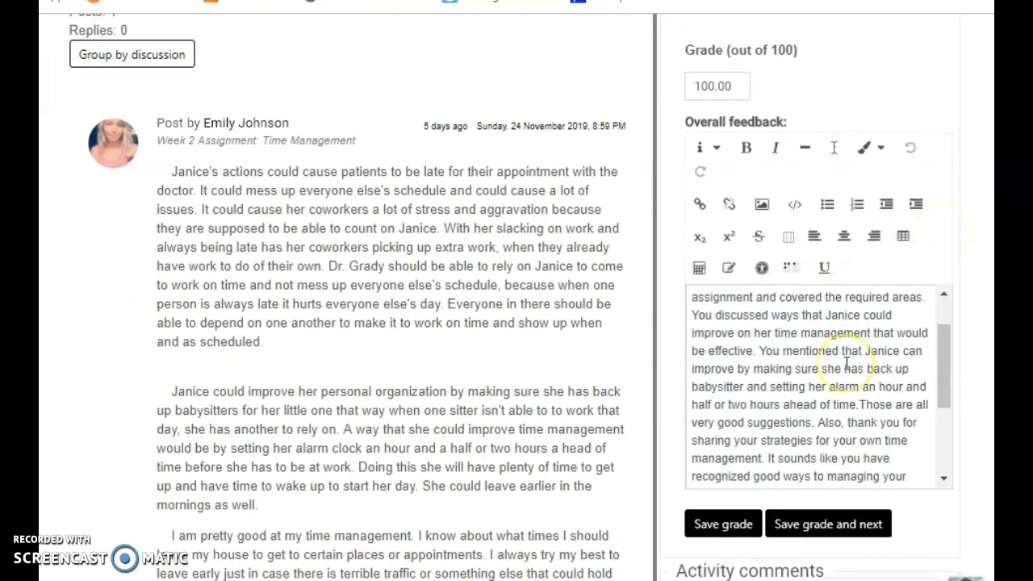
scroll(846, 362, down, 2)
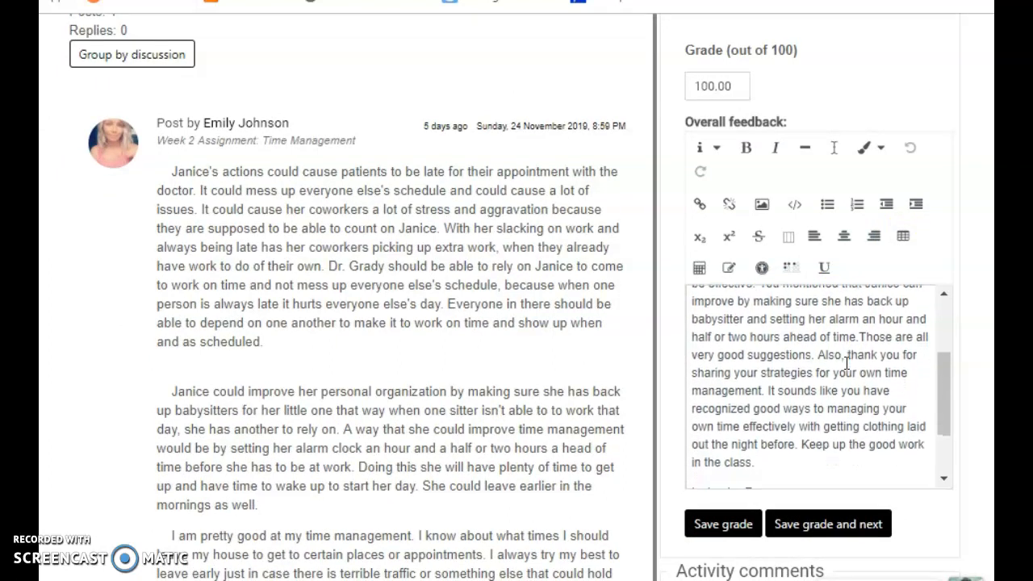
scroll(846, 362, down, 1)
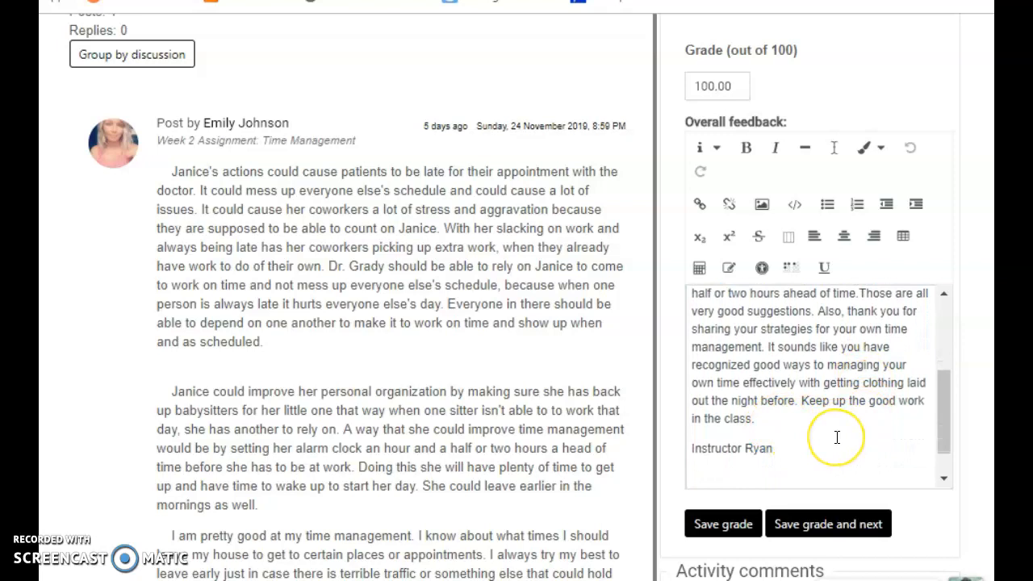
scroll(836, 436, up, 5)
scroll(837, 436, up, 5)
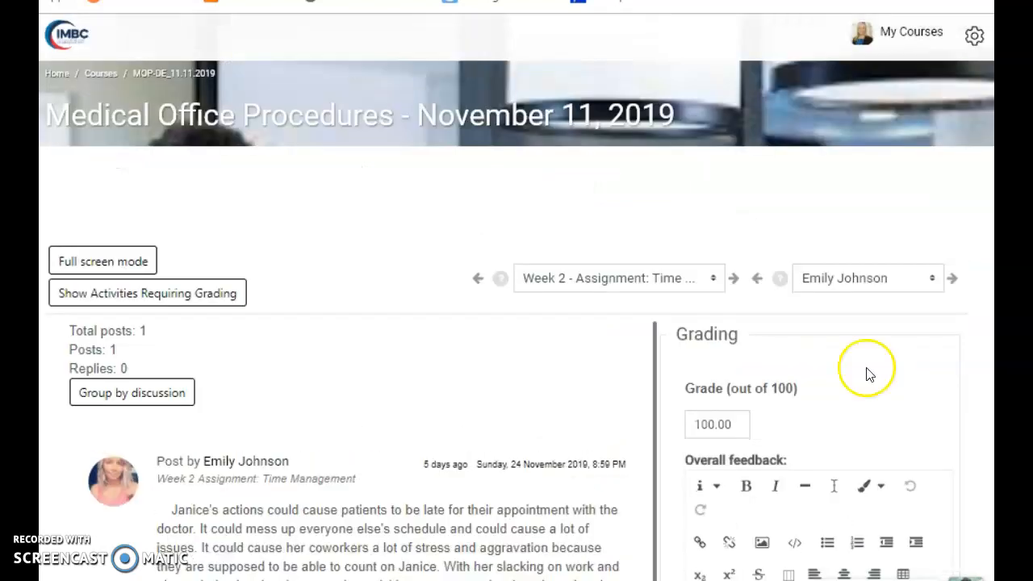
Page through the remaining Week 2 submissions of the next three students, checking each one's post and grade
click(954, 279)
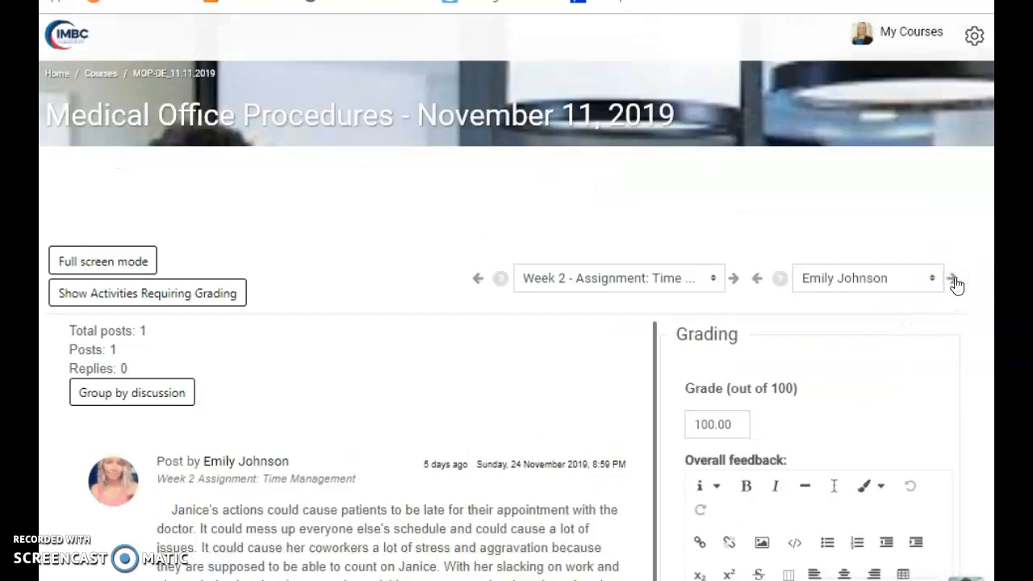
click(973, 346)
scroll(973, 345, down, 2)
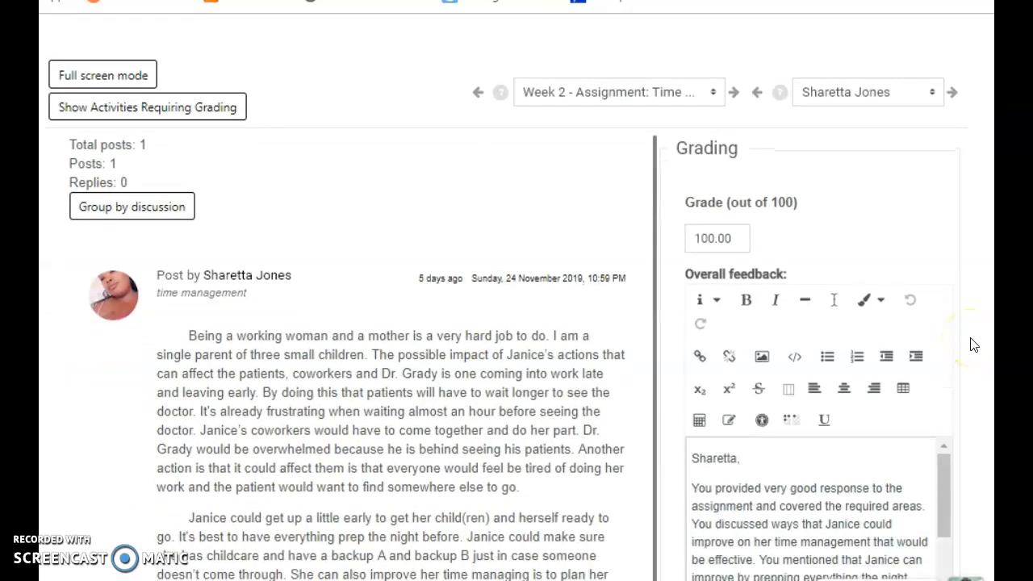
scroll(972, 345, up, 2)
click(952, 258)
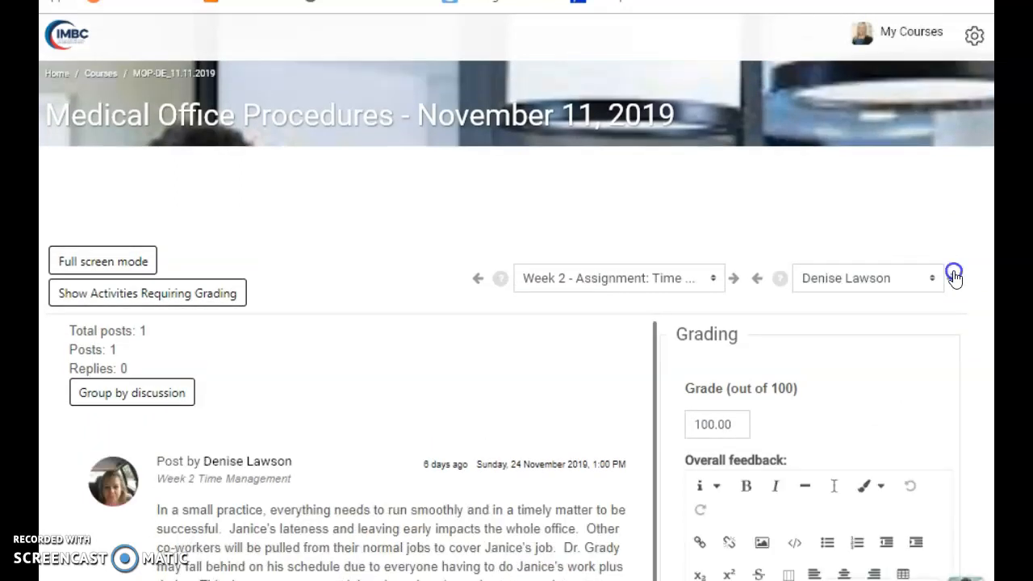
click(954, 279)
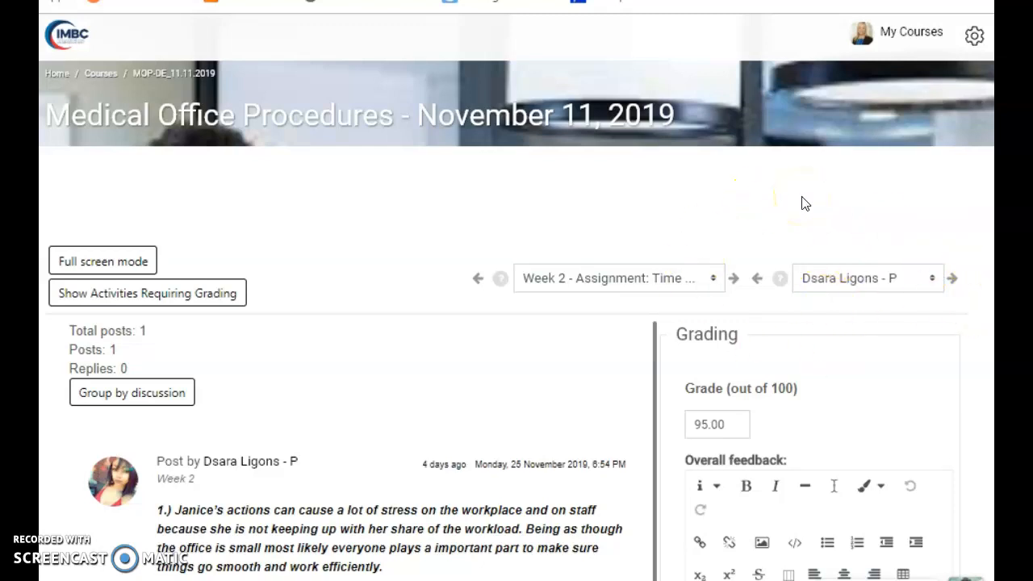
Switch to the DEV100: Professional Development - November 11, 2019 course and open its Course Dashboard
click(922, 37)
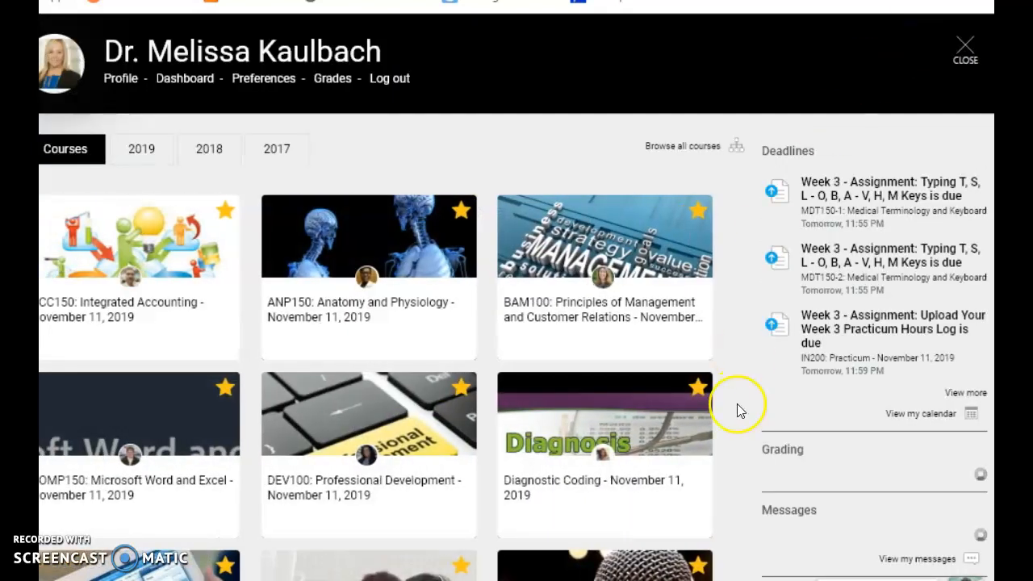
scroll(737, 405, down, 3)
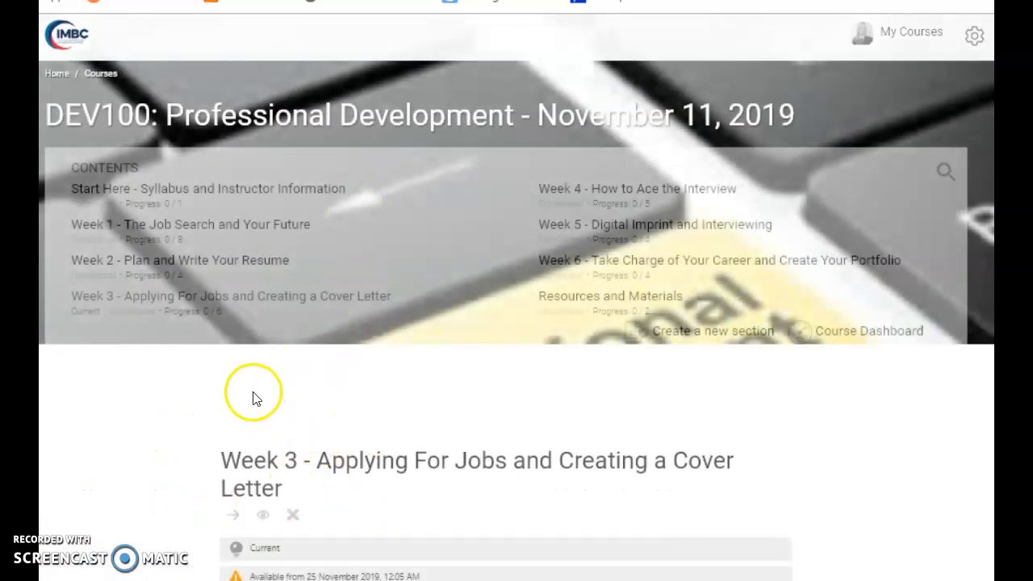
click(890, 331)
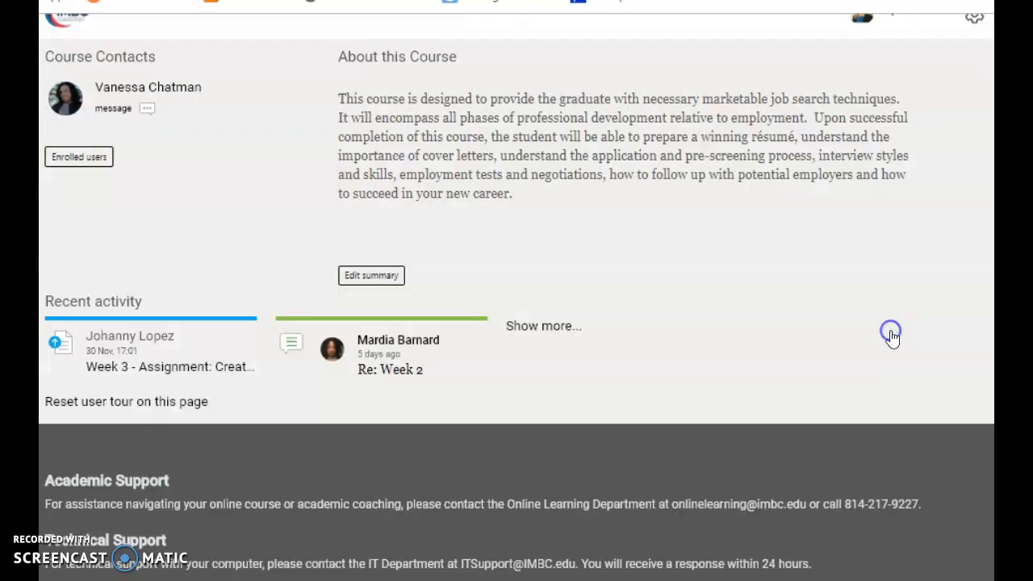
scroll(915, 427, down, 2)
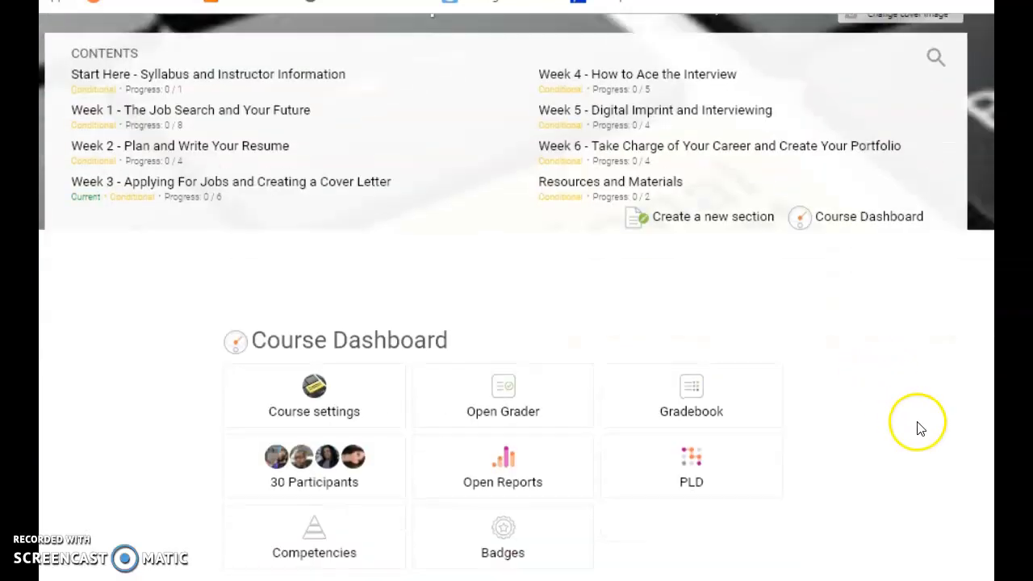
Open the DEV100 course's Open Grader on the Week 2 - Assignment and examine the first student's file submission, grade and feedback areas
click(532, 420)
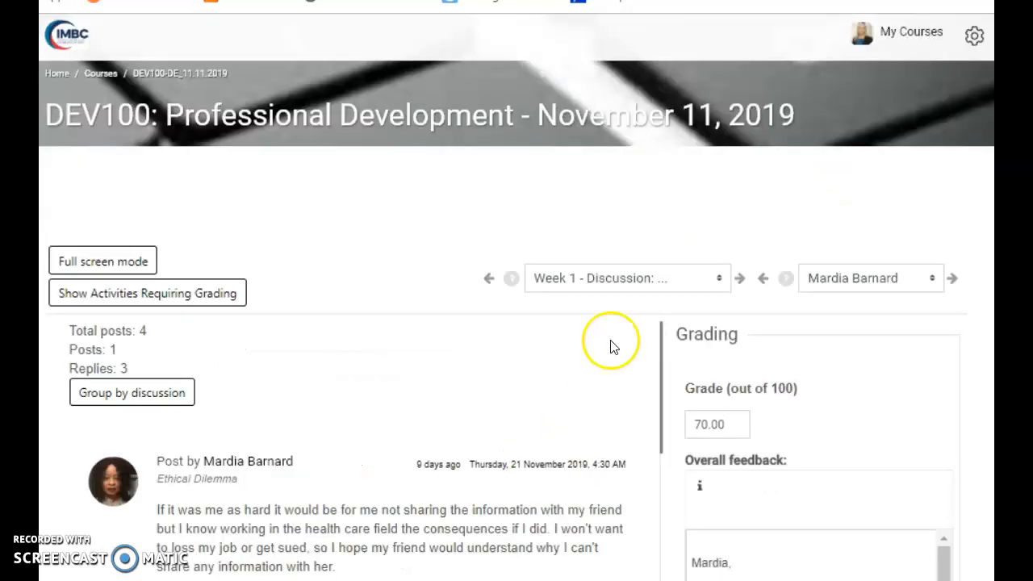
click(676, 279)
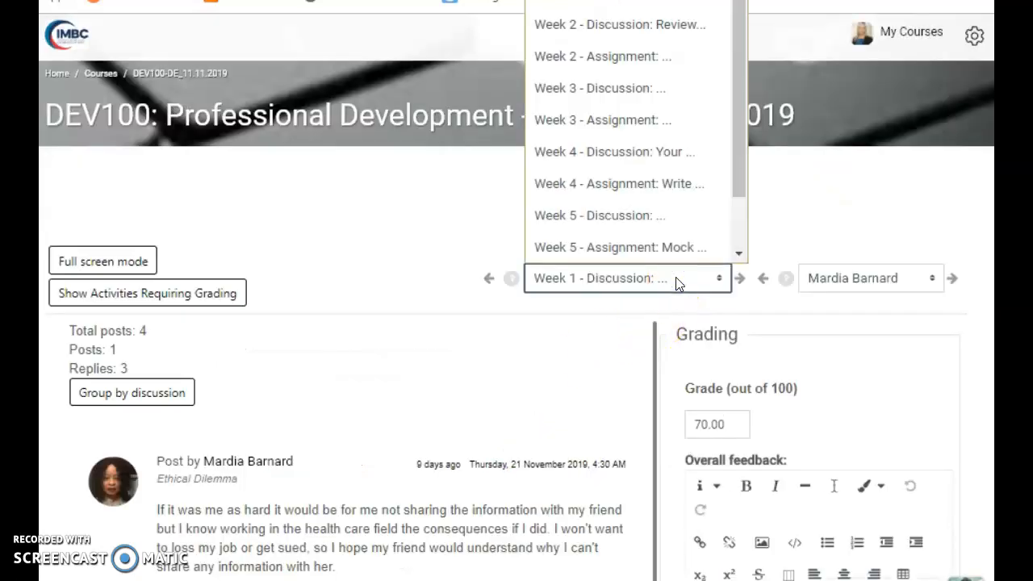
click(610, 57)
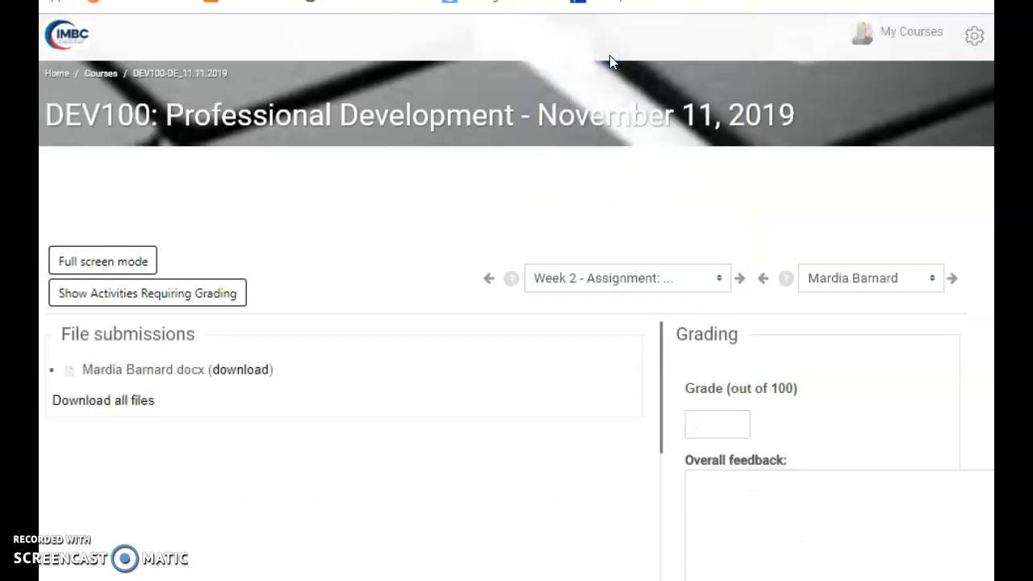
click(836, 342)
scroll(837, 342, down, 2)
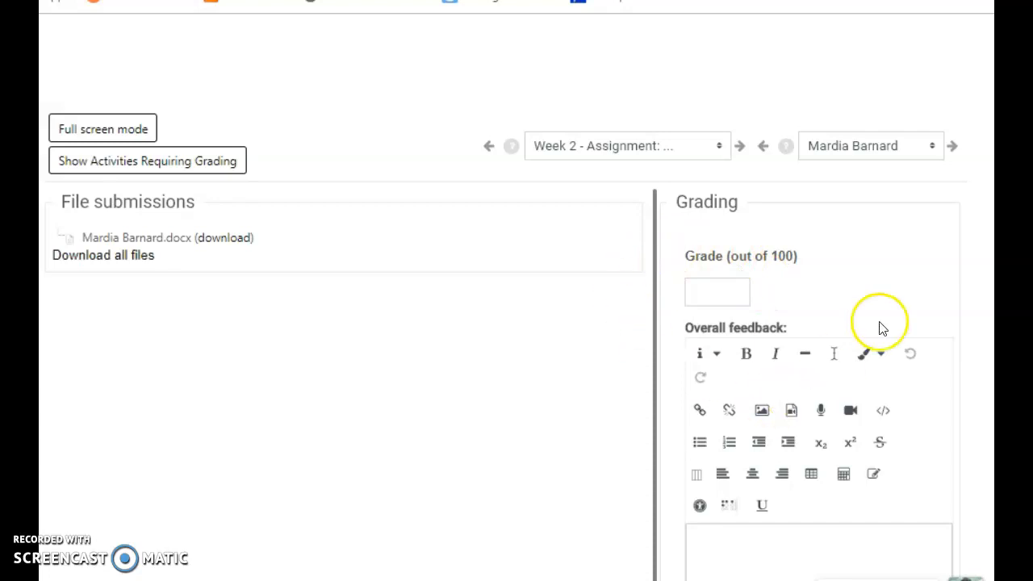
Page through the following DEV100 students' Week 2 assignment records, checking each one's submitted file, grade and feedback
click(954, 148)
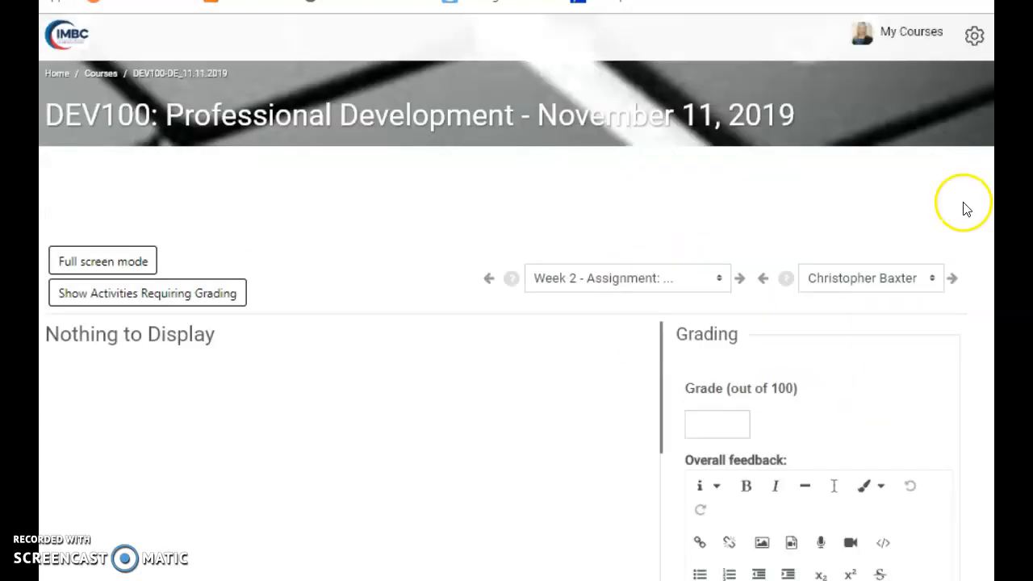
click(954, 280)
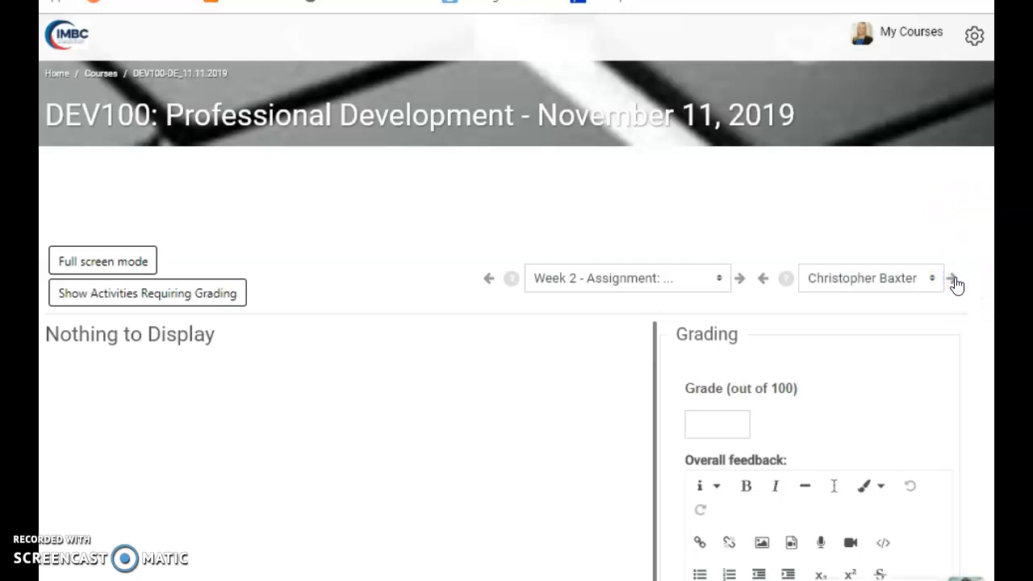
click(954, 280)
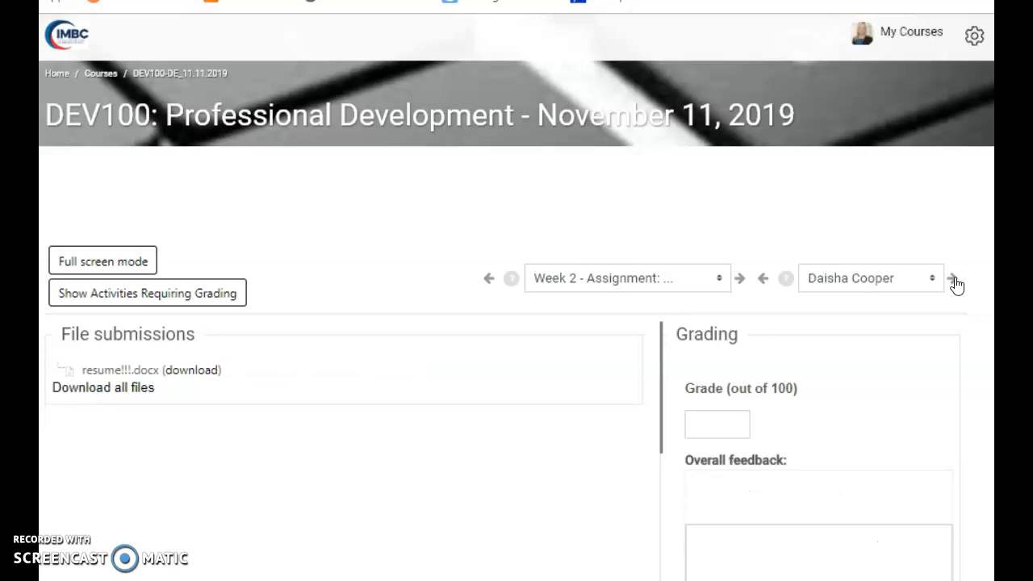
click(955, 280)
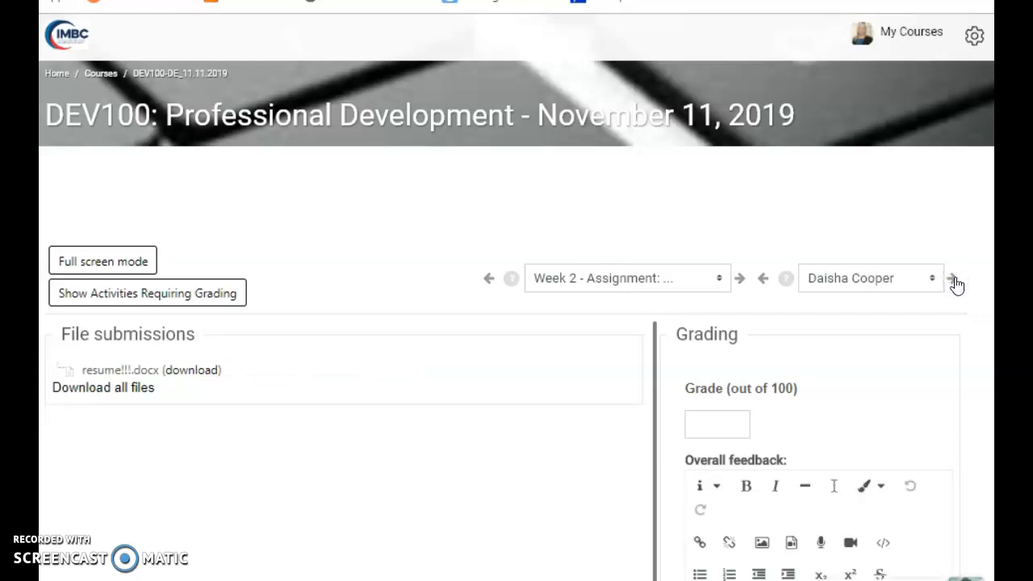
scroll(956, 285, down, 3)
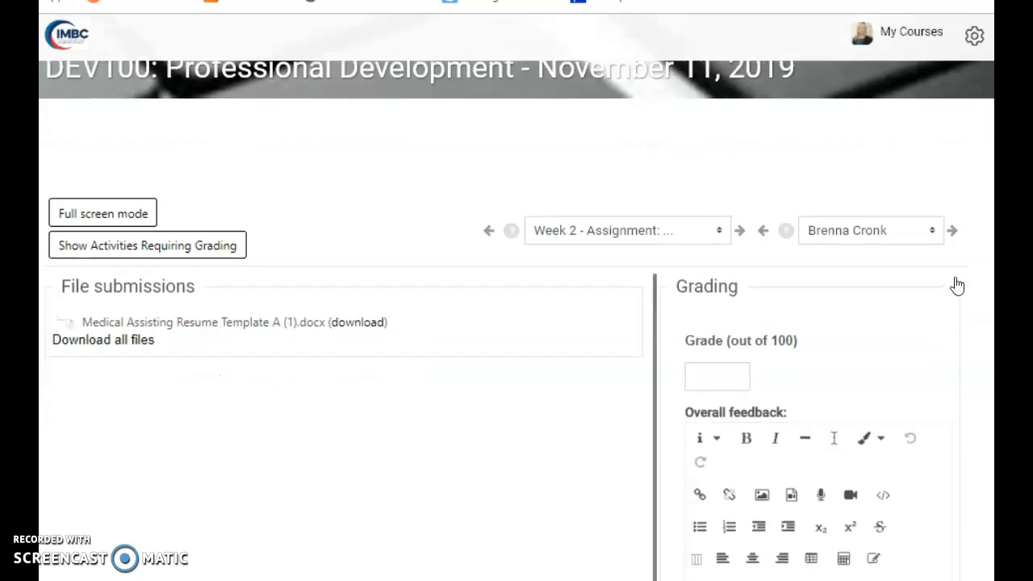
scroll(956, 285, up, 3)
click(954, 280)
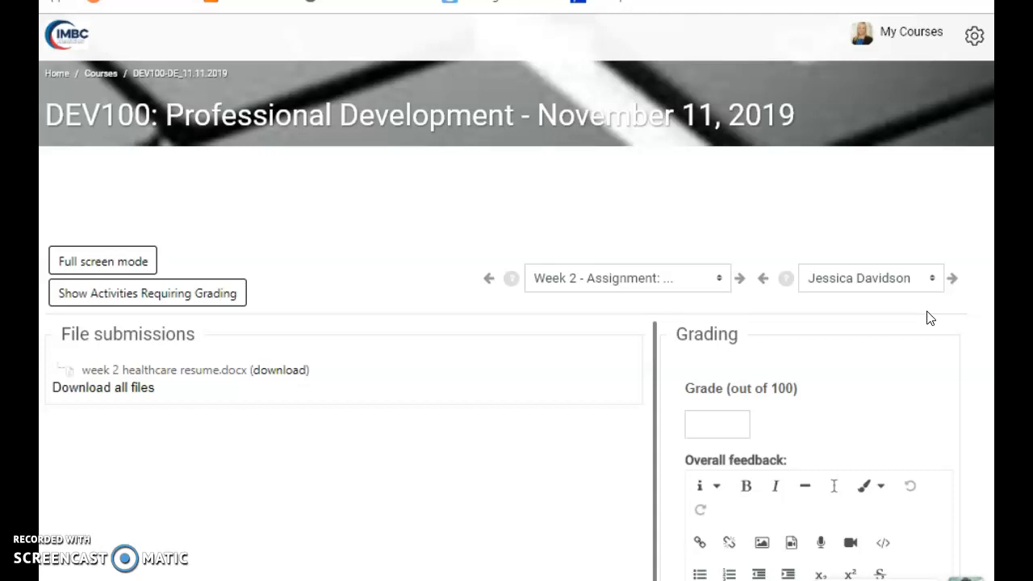
Switch to the Procedural Coding - November 11, 2019 course and check its list of gradable activities in the Open Grader
click(903, 32)
scroll(662, 364, down, 10)
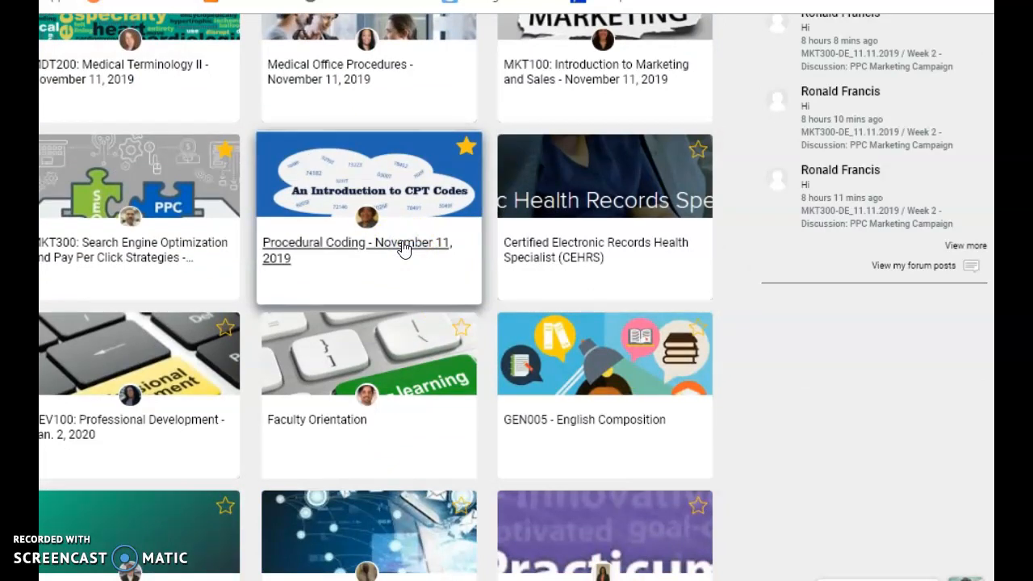
click(404, 250)
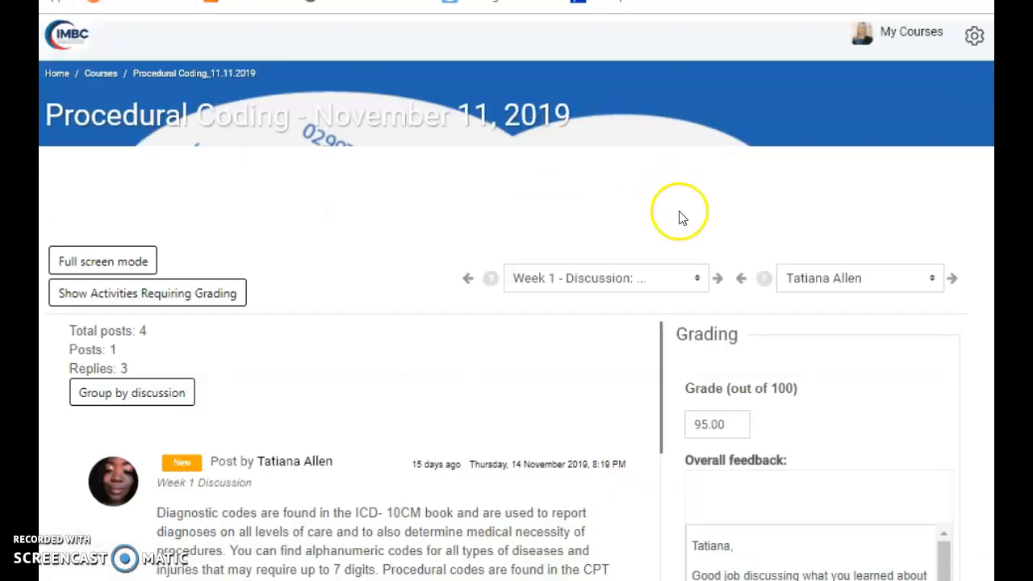
click(692, 283)
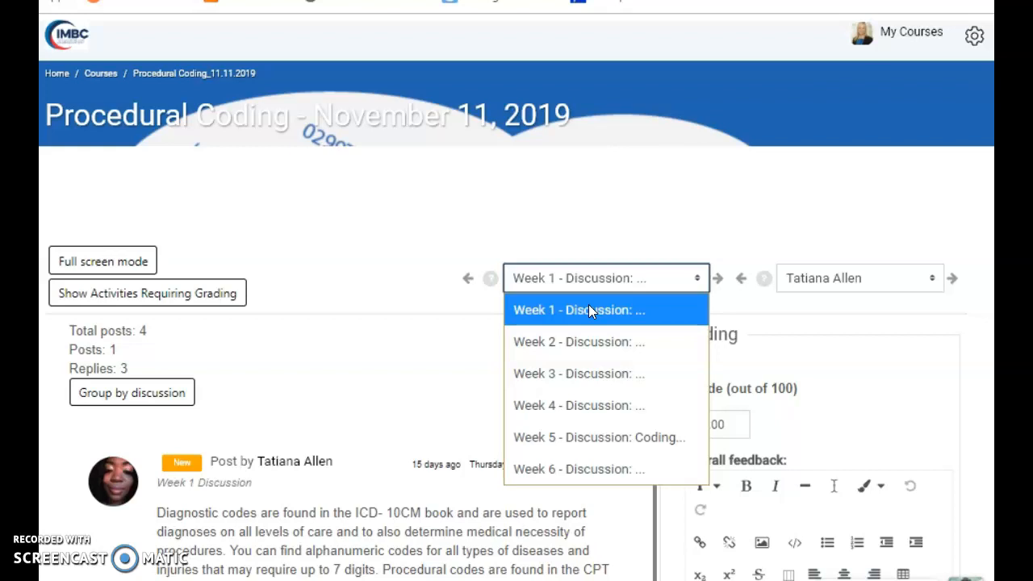
Switch to the BAM100: Principles of Management and Customer Relations - November 11, 2019 course and open its Open Grader
click(913, 37)
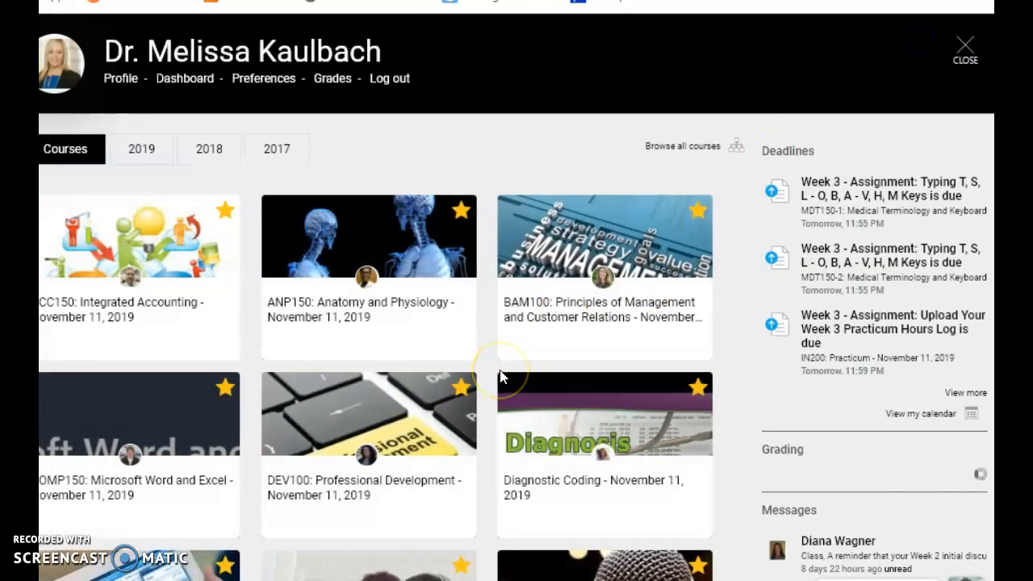
click(555, 313)
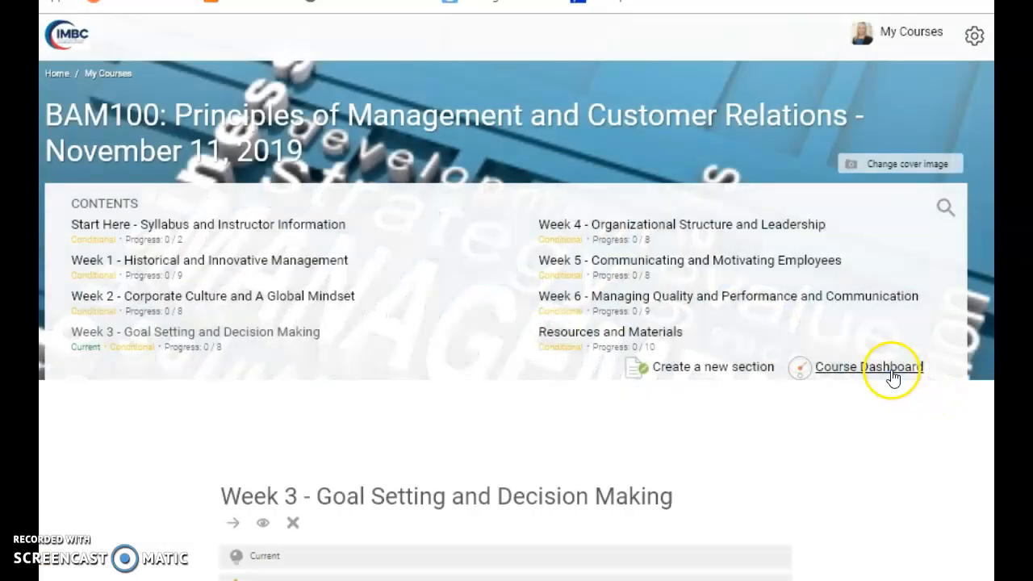
click(891, 371)
click(524, 107)
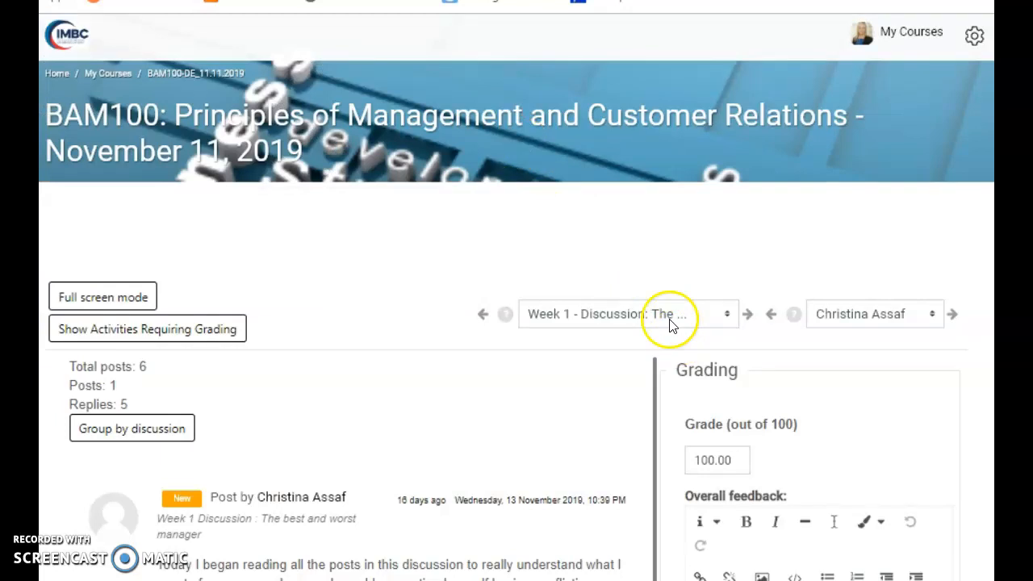
Show the BAM100 Week 2 - Assignment and read the first student's submission entry, grade and complete instructor feedback
click(668, 321)
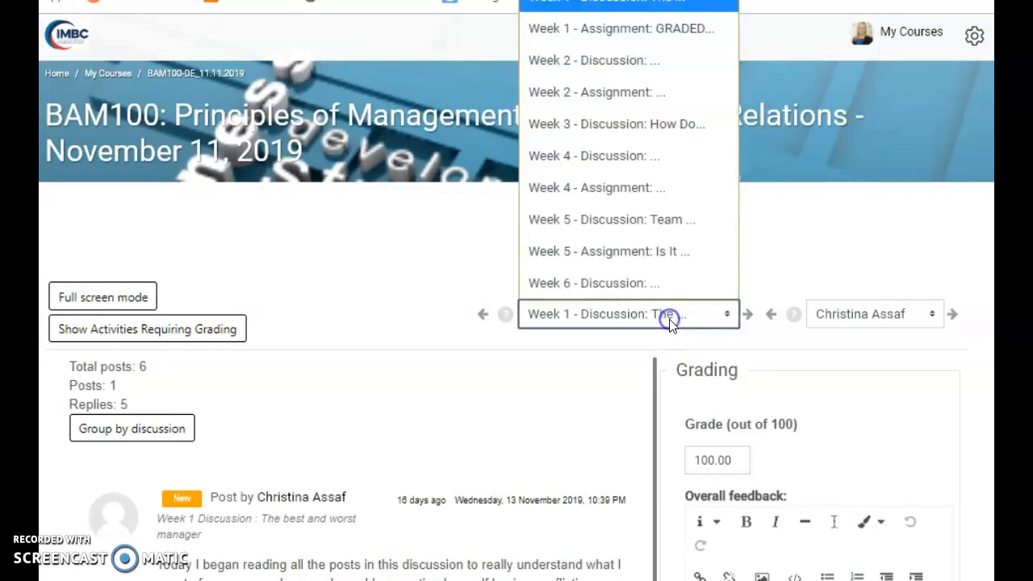
click(609, 89)
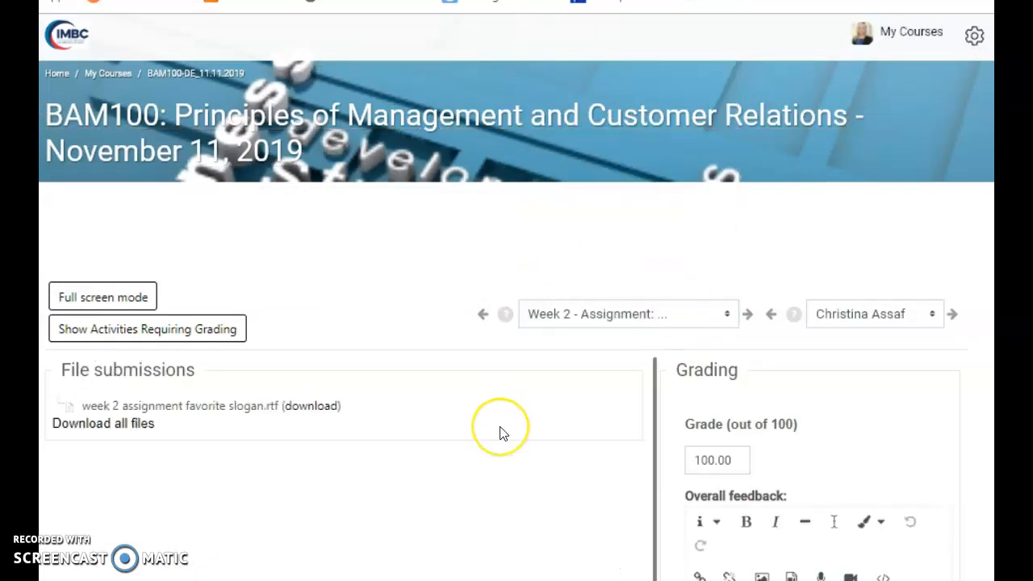
scroll(501, 430, down, 2)
scroll(500, 433, down, 1)
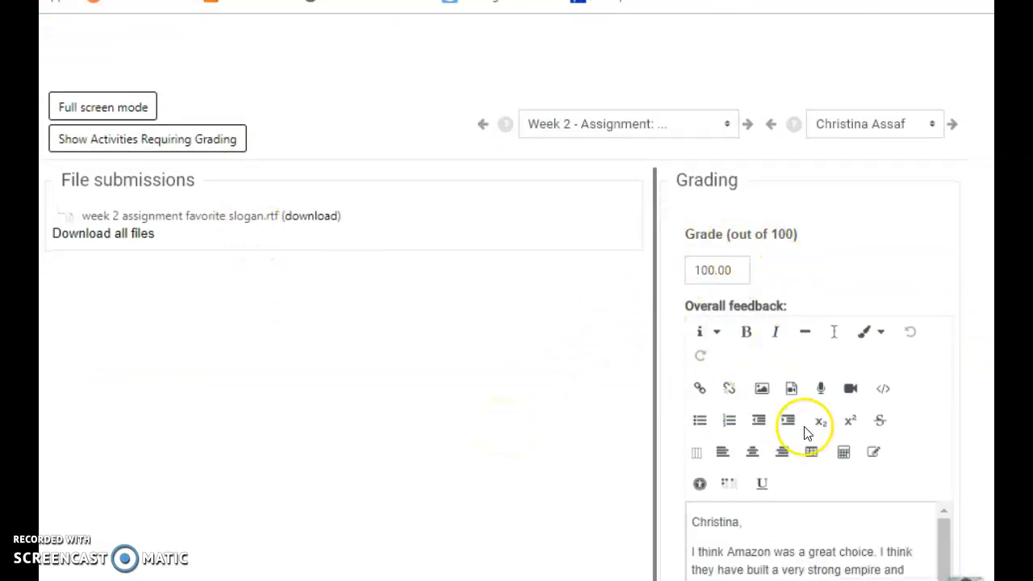
scroll(805, 430, down, 3)
scroll(799, 361, down, 1)
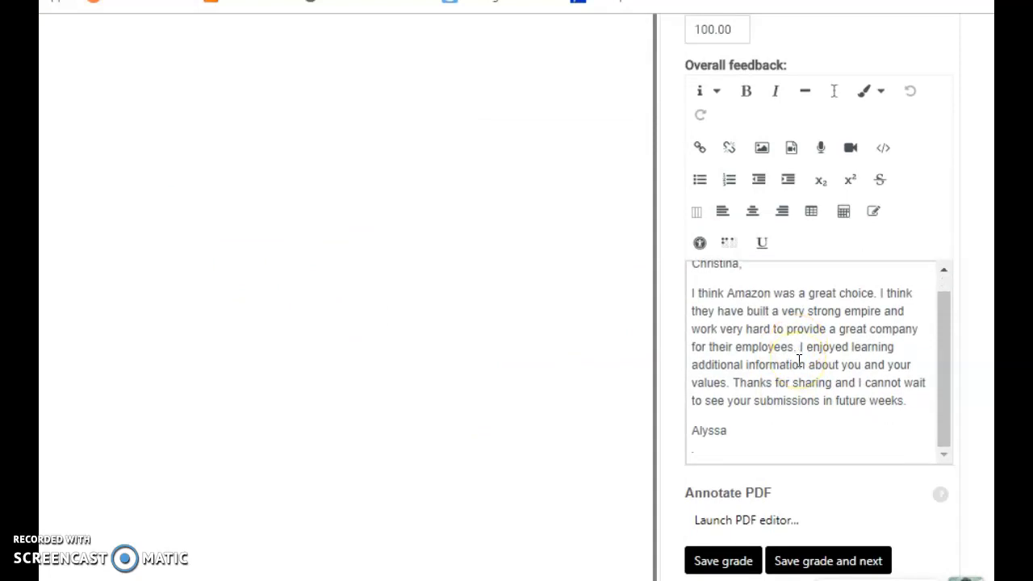
Go to the second BAM100 student's Week 2 assignment and read the grade and the whole feedback message
scroll(864, 379, up, 4)
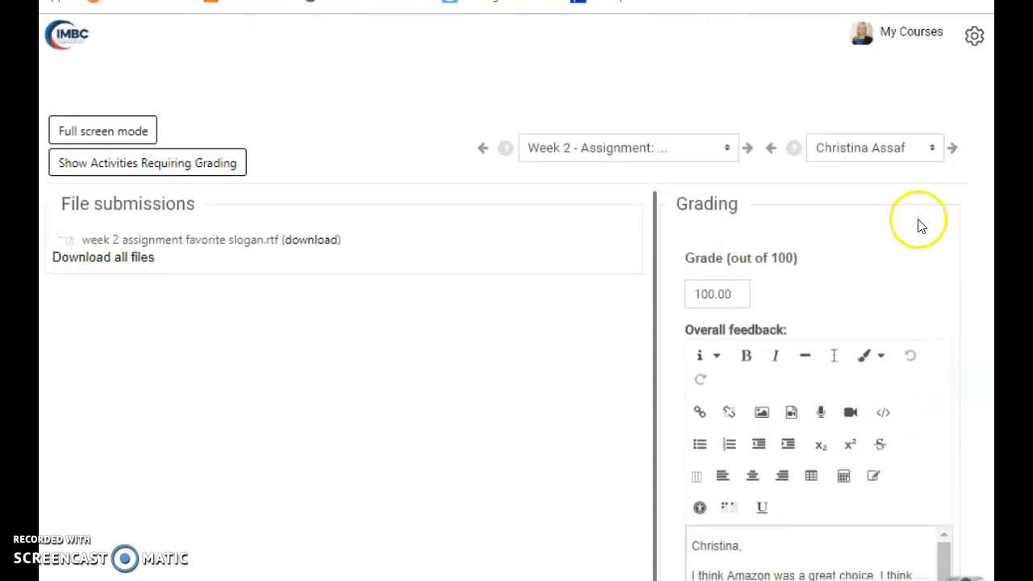
click(953, 148)
scroll(917, 270, down, 2)
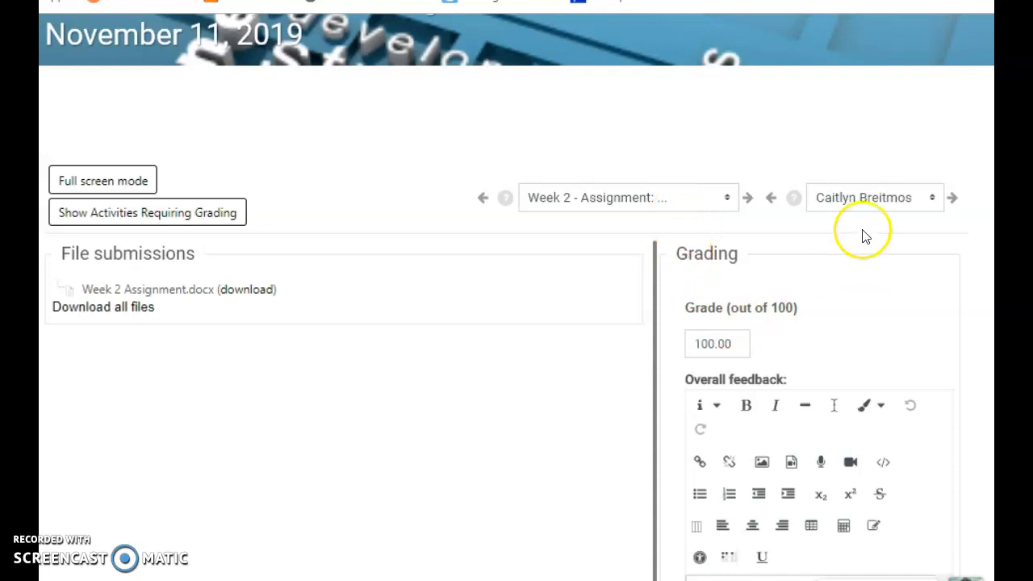
scroll(419, 422, down, 3)
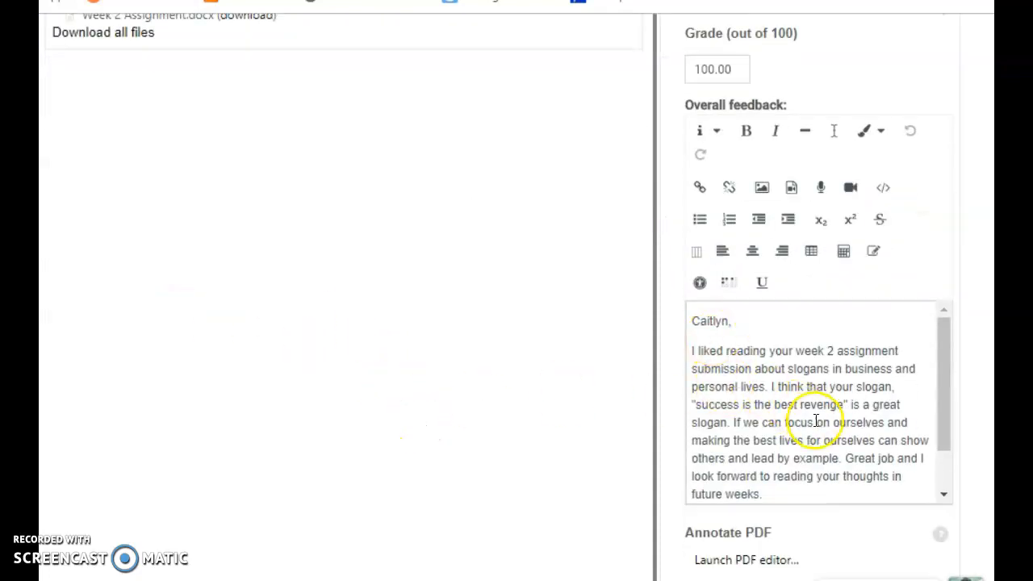
scroll(831, 424, down, 2)
scroll(834, 429, up, 2)
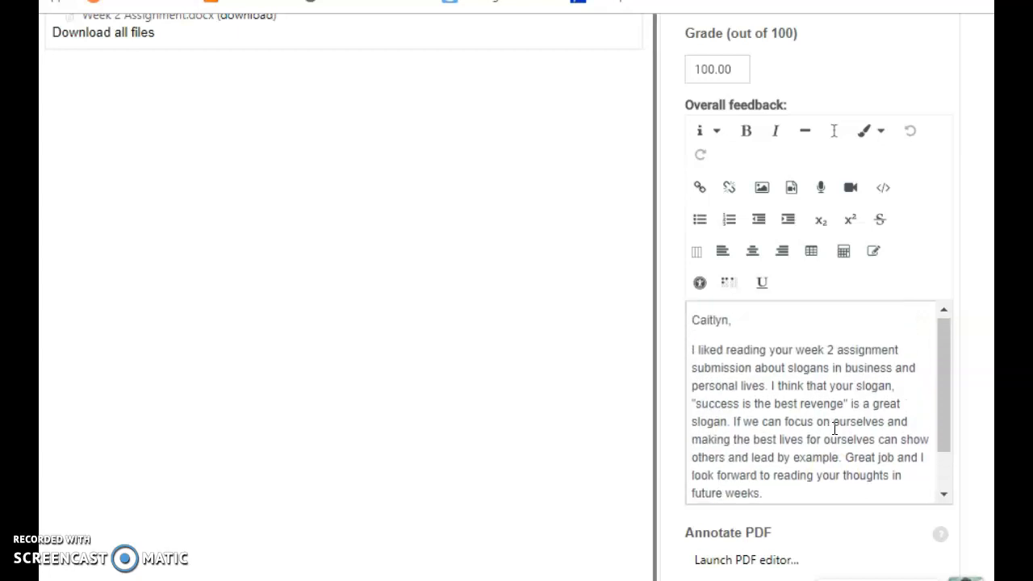
Go to the third BAM100 student's Week 2 assignment and examine the submitted file, grade and full feedback message
scroll(834, 428, up, 3)
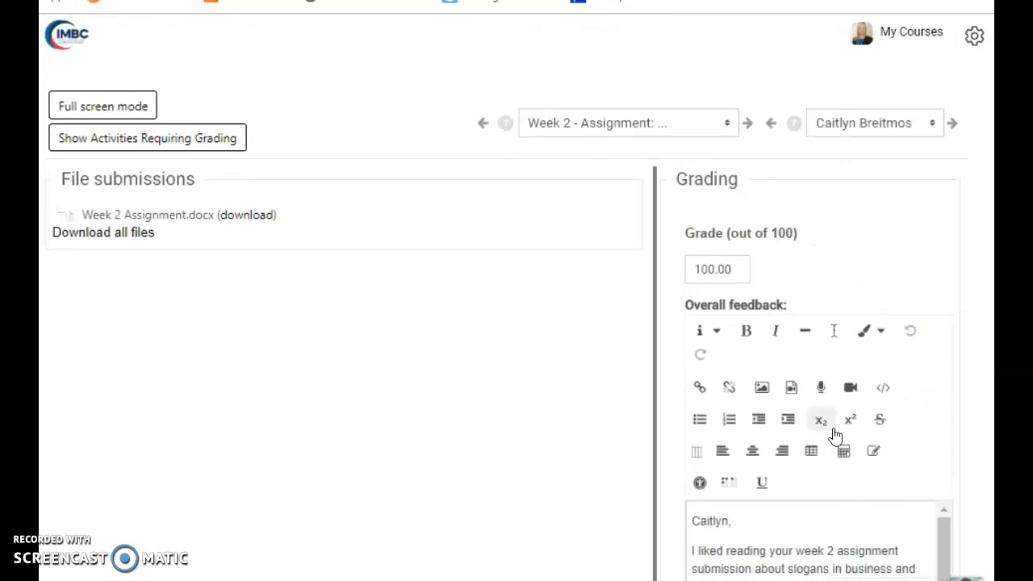
click(952, 123)
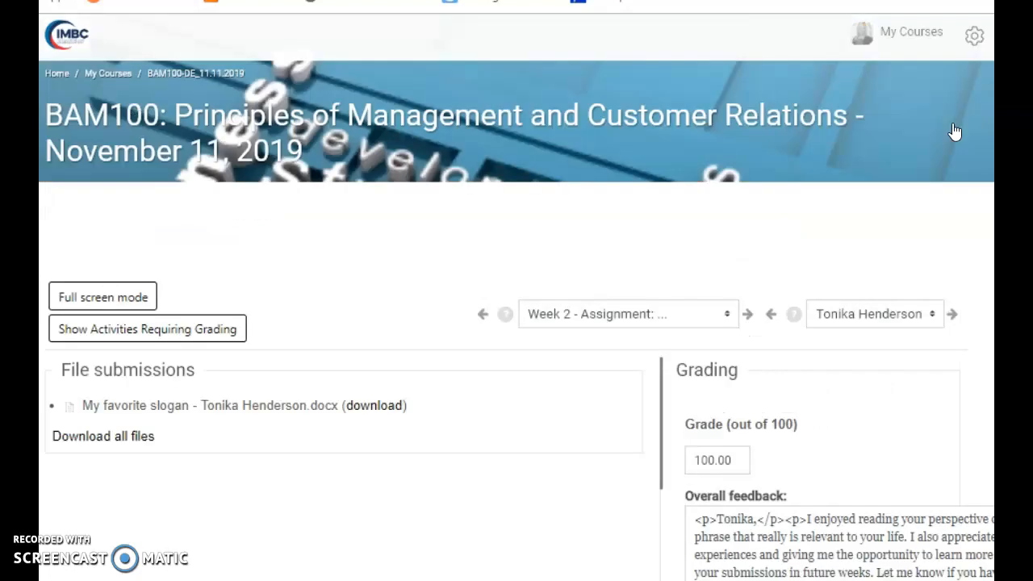
scroll(884, 246, down, 3)
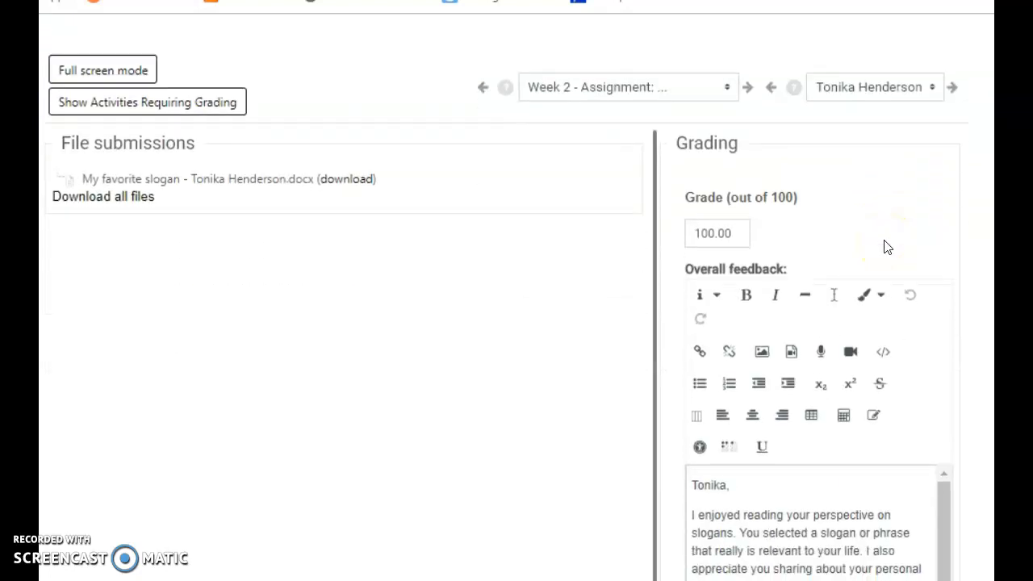
scroll(885, 247, down, 3)
scroll(885, 247, up, 2)
scroll(885, 247, down, 3)
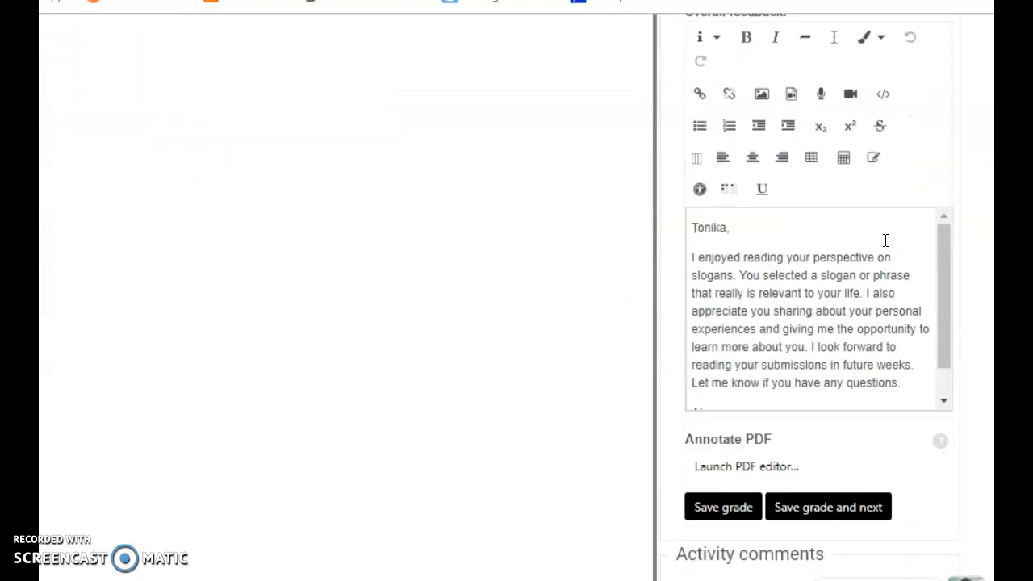
scroll(885, 240, down, 2)
Go to the fourth BAM100 student's favorite slogan submission and read its grade and instructor feedback through to the signature
scroll(885, 241, up, 5)
click(953, 189)
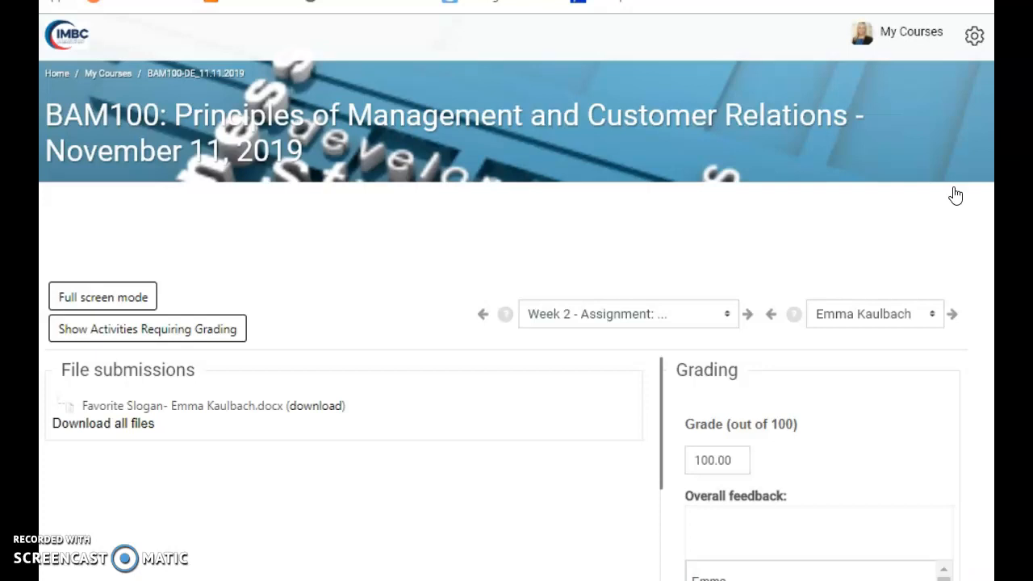
scroll(851, 258, down, 5)
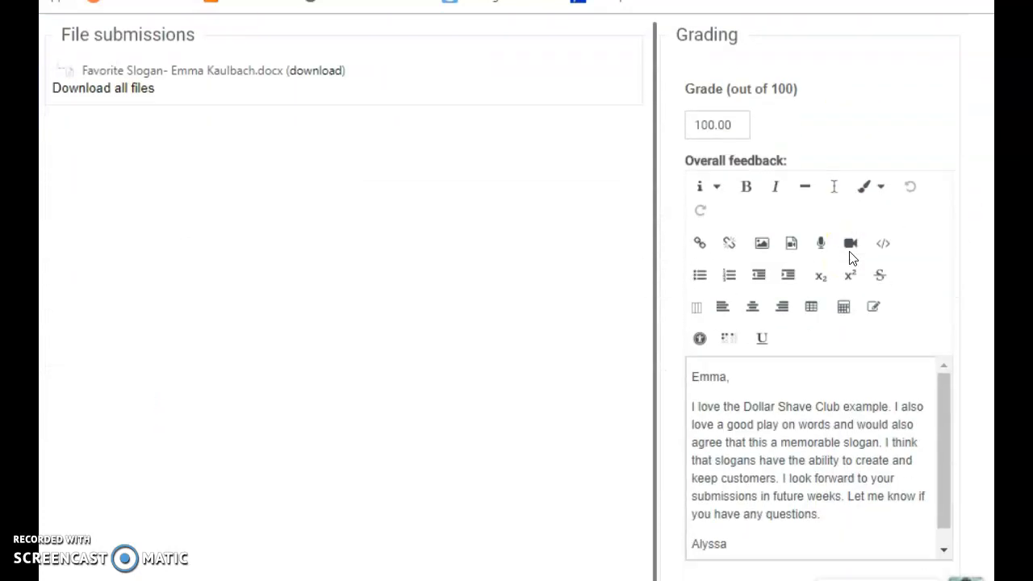
scroll(832, 376, down, 1)
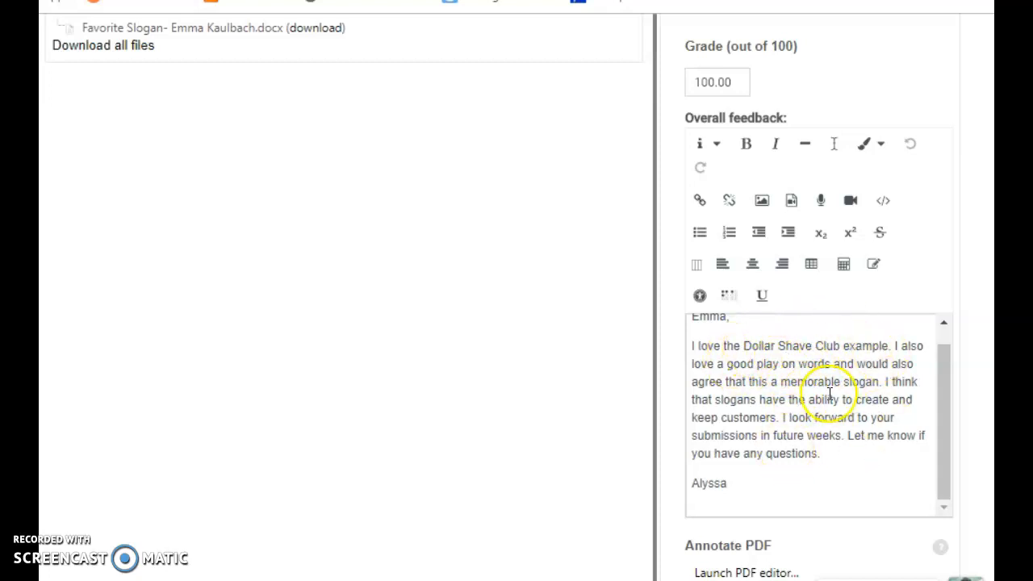
Go to the fifth BAM100 student's Week 2 assignment and read the grade and the instructor's feedback to the end
scroll(829, 392, up, 5)
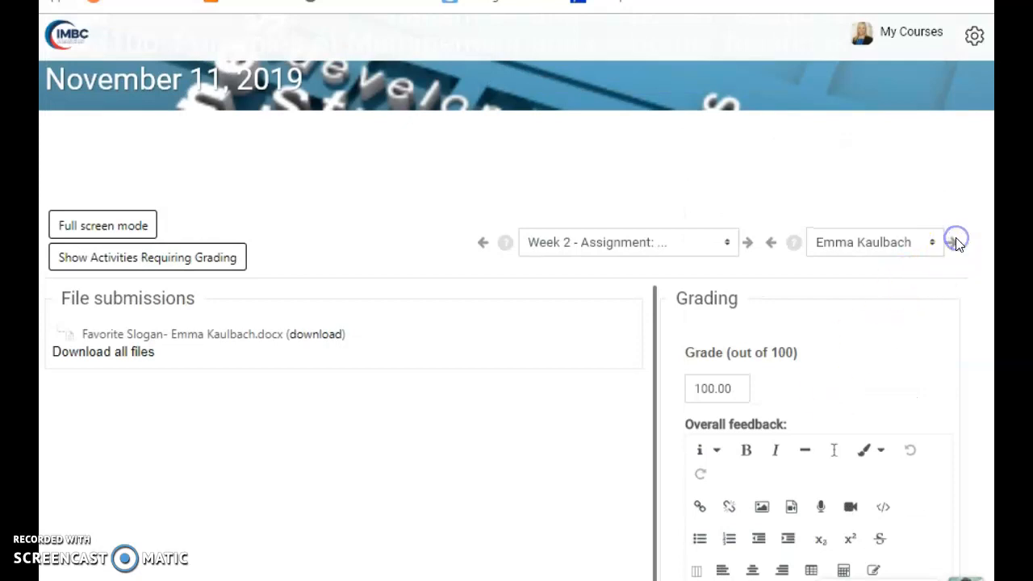
click(954, 244)
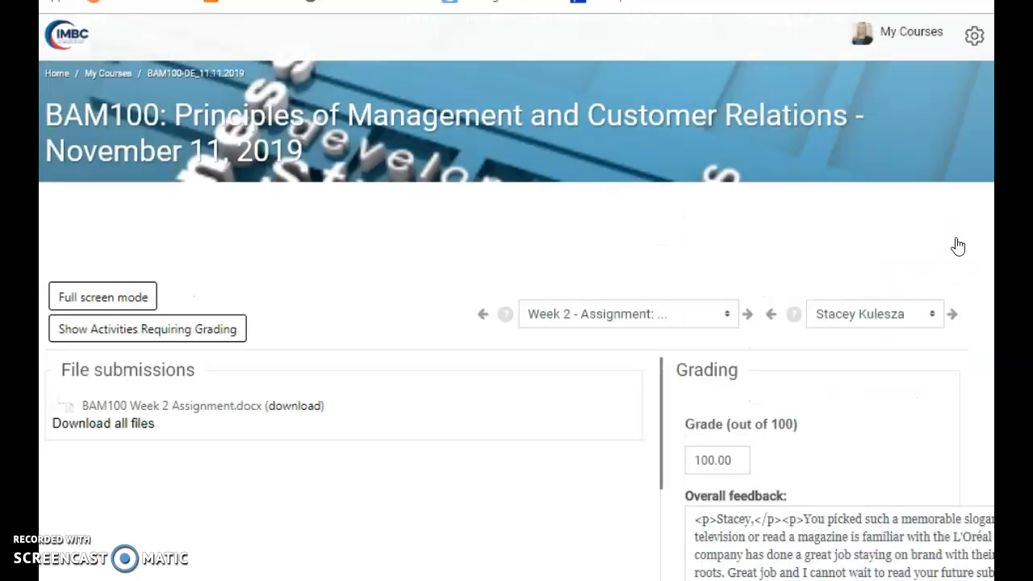
scroll(957, 246, down, 3)
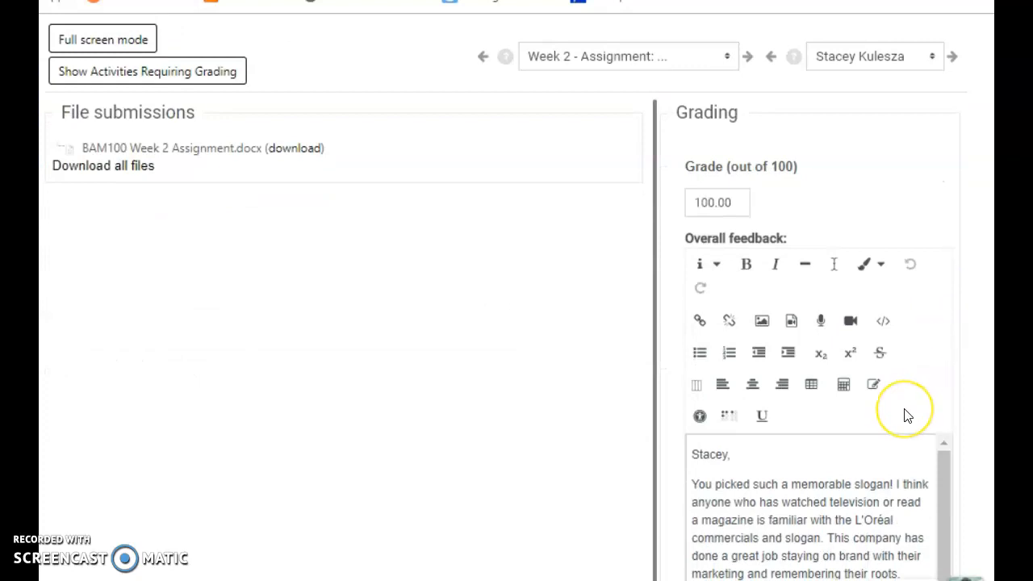
scroll(904, 413, down, 3)
scroll(858, 304, down, 1)
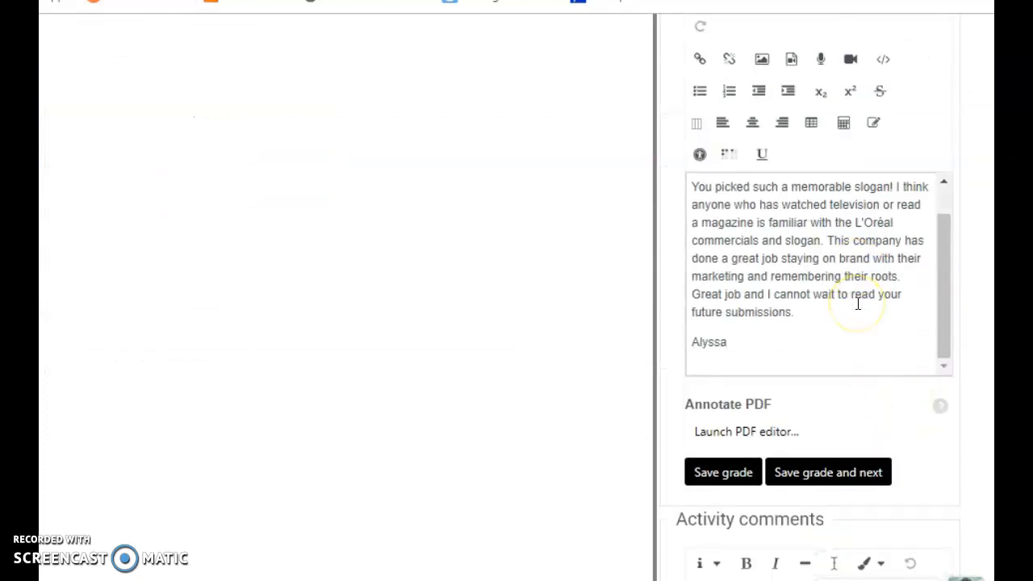
Go to the sixth BAM100 student's Week 2 assignment and read the grade and the instructor's feedback message
scroll(858, 304, up, 6)
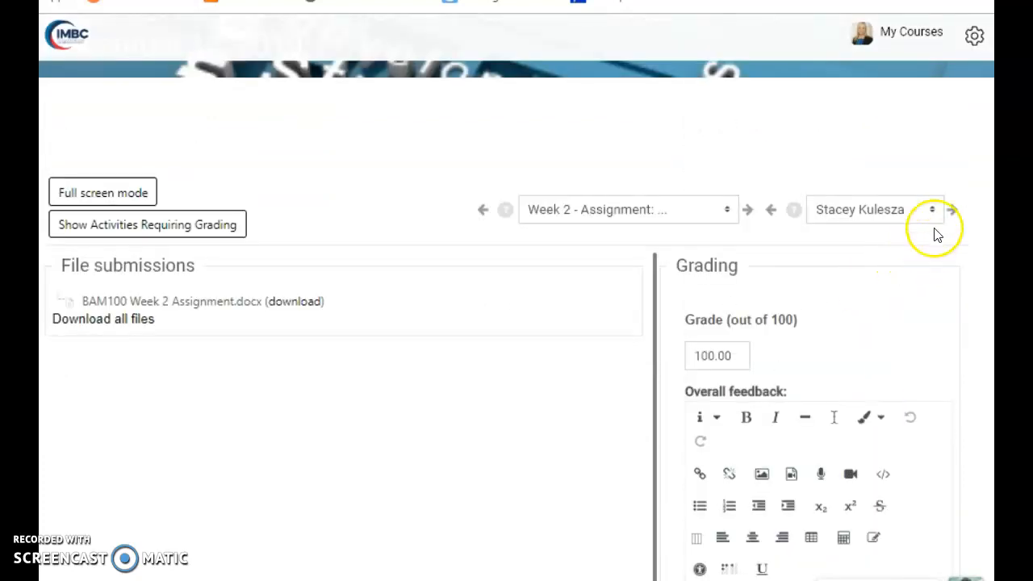
click(952, 211)
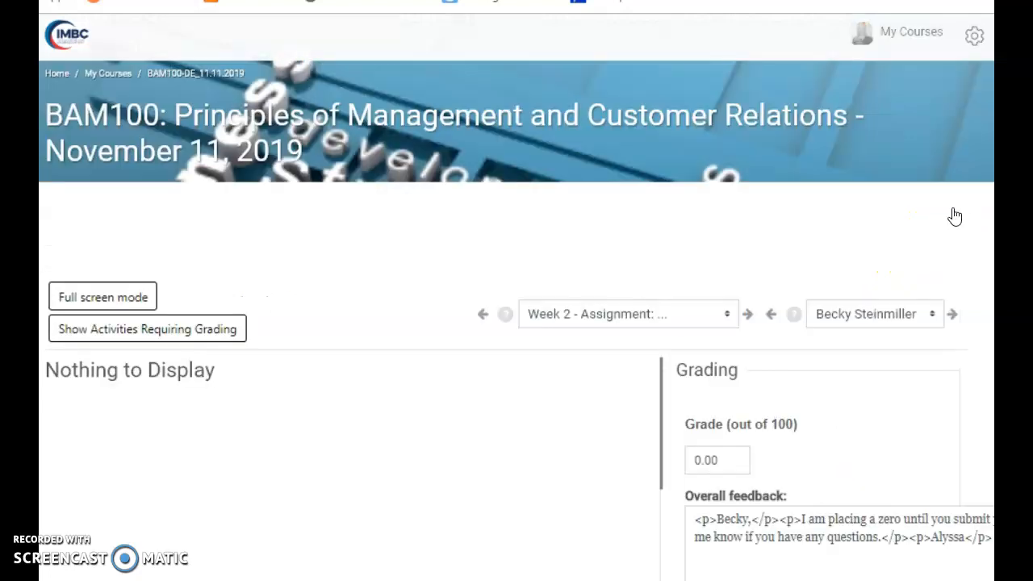
scroll(903, 458, down, 5)
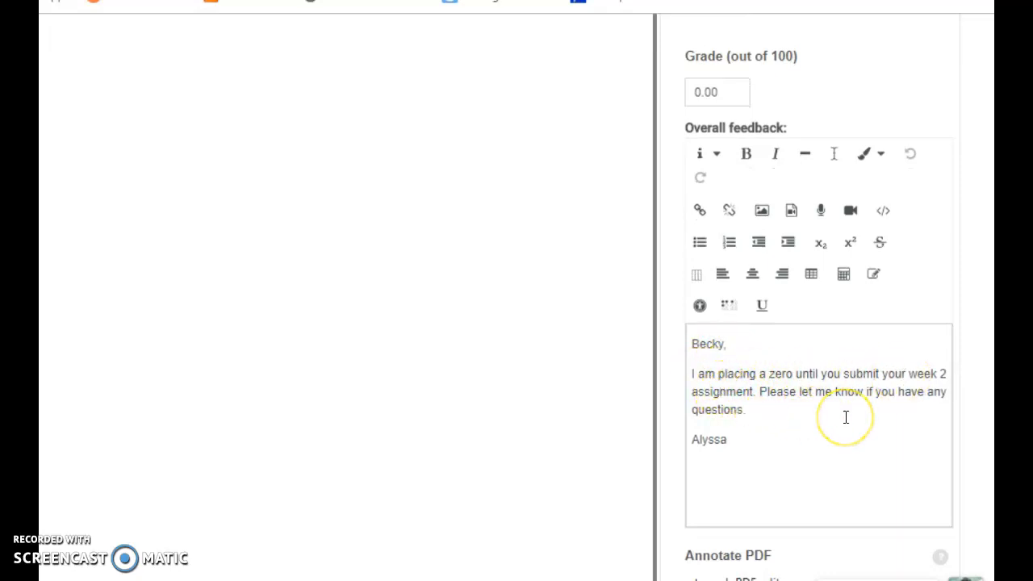
Go to the seventh BAM100 student's Week 2 assignment and check the submission area, the grade and the instructor's feedback
scroll(845, 417, up, 5)
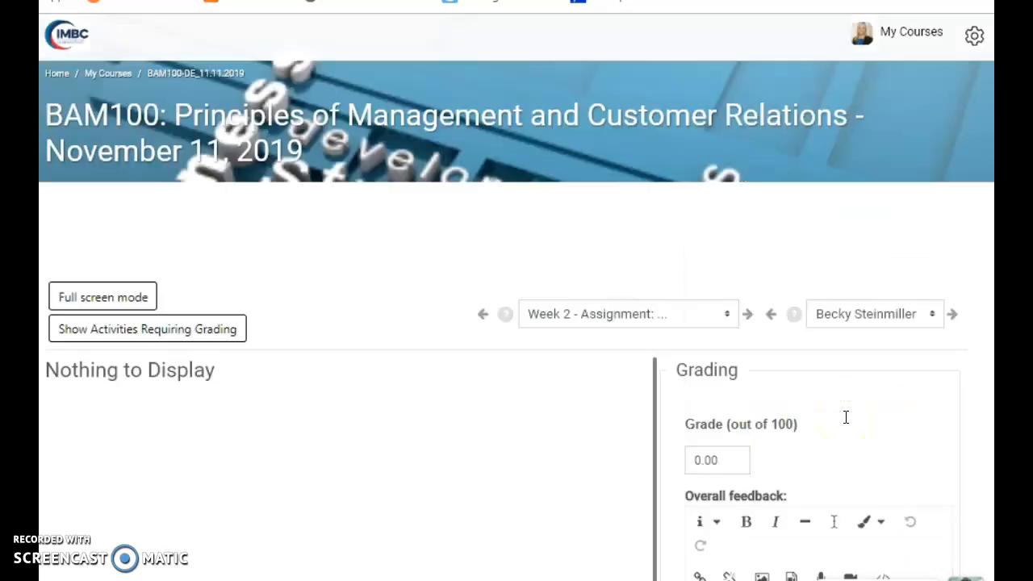
click(953, 316)
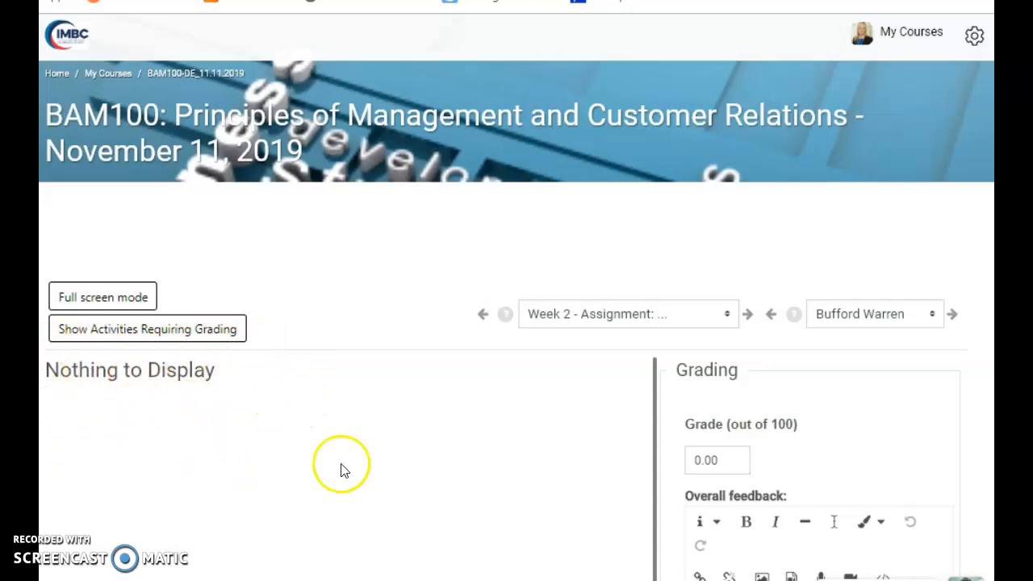
scroll(486, 432, down, 3)
scroll(486, 431, down, 2)
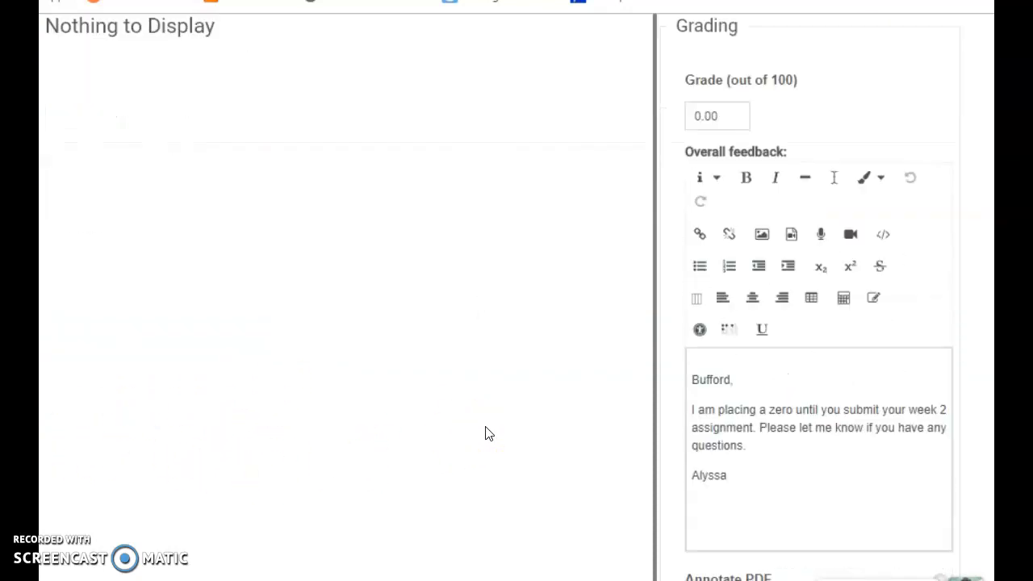
scroll(487, 431, up, 5)
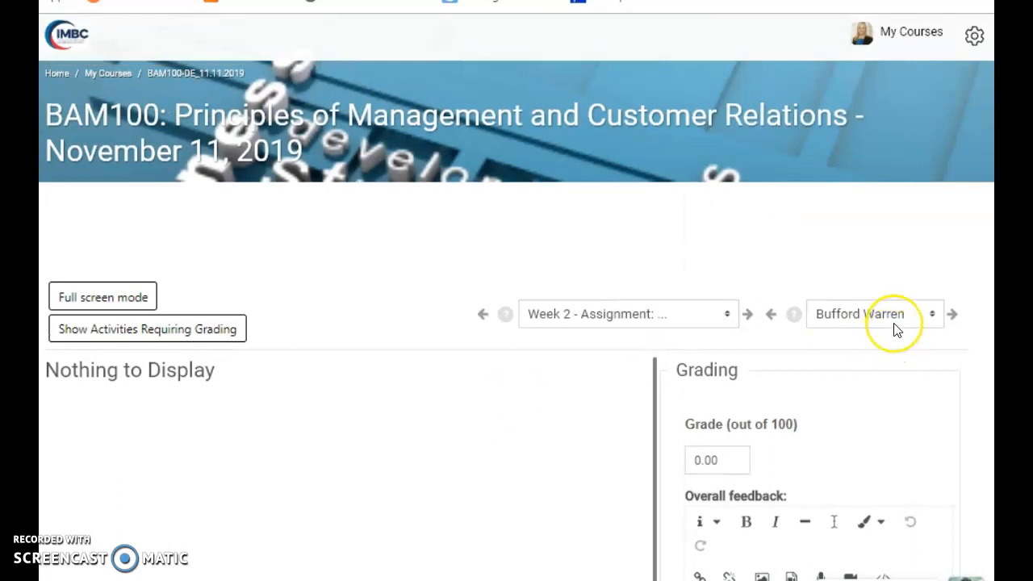